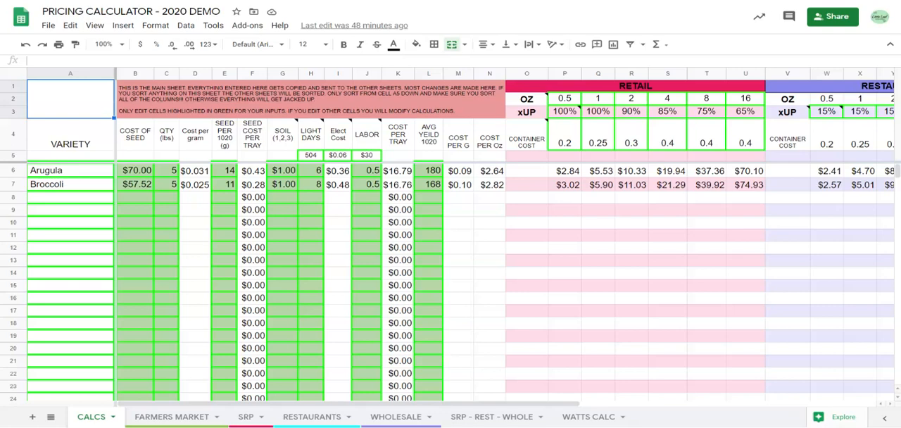
Look over the CALCS notes and the FARMERS MARKET, SRP, SRP - REST - WHOLE and WATTS CALC sheets, and return to CALCS.
{"action": "left_click", "coordinate": [86, 200]}
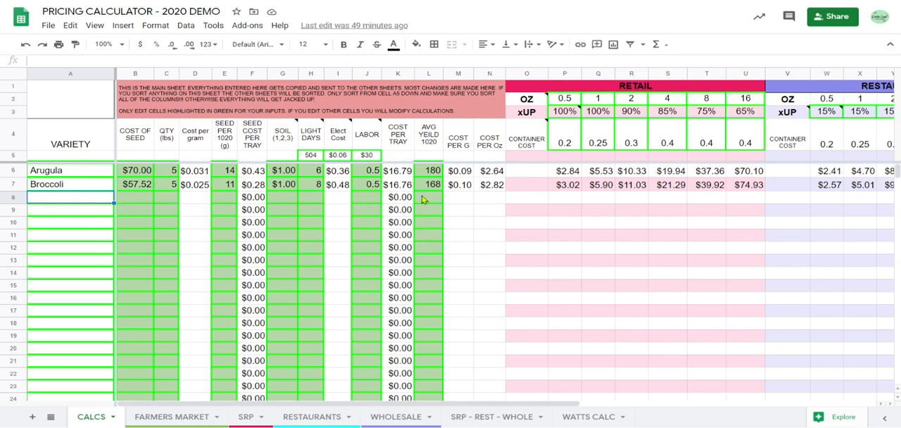
{"action": "left_click", "coordinate": [268, 115]}
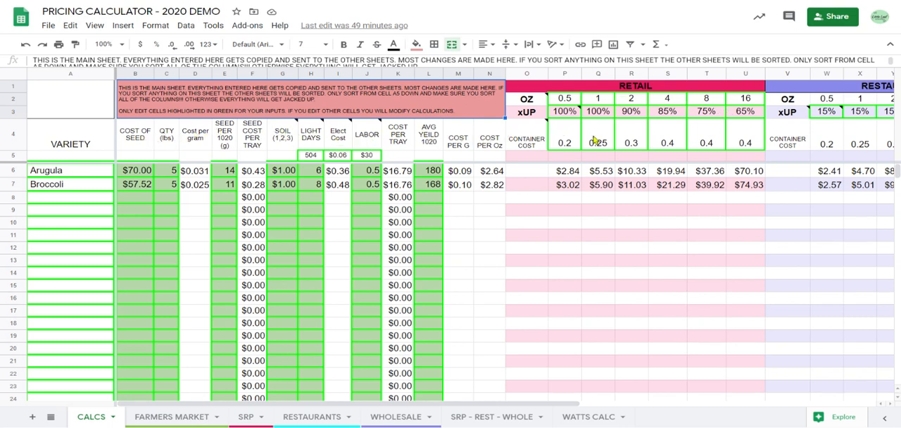
{"action": "left_click", "coordinate": [190, 417]}
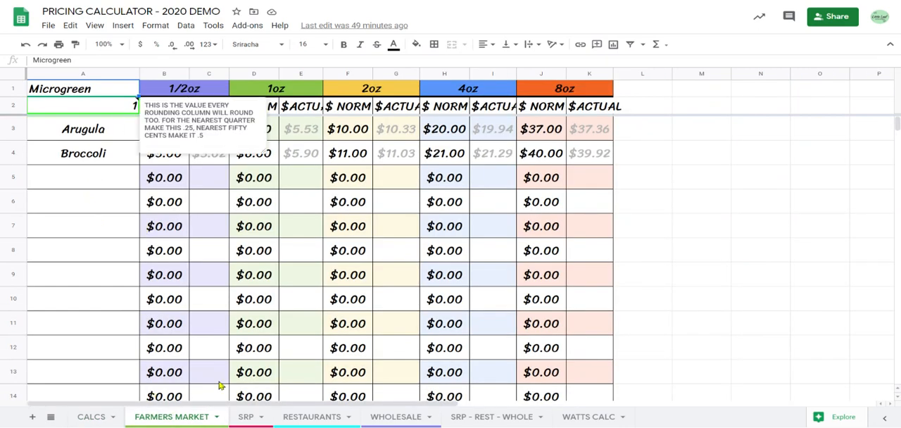
{"action": "left_click", "coordinate": [247, 417]}
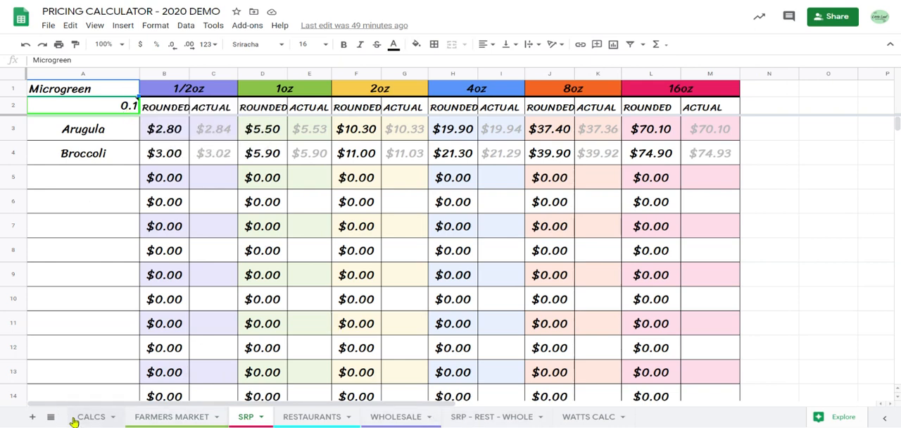
{"action": "left_click", "coordinate": [484, 416]}
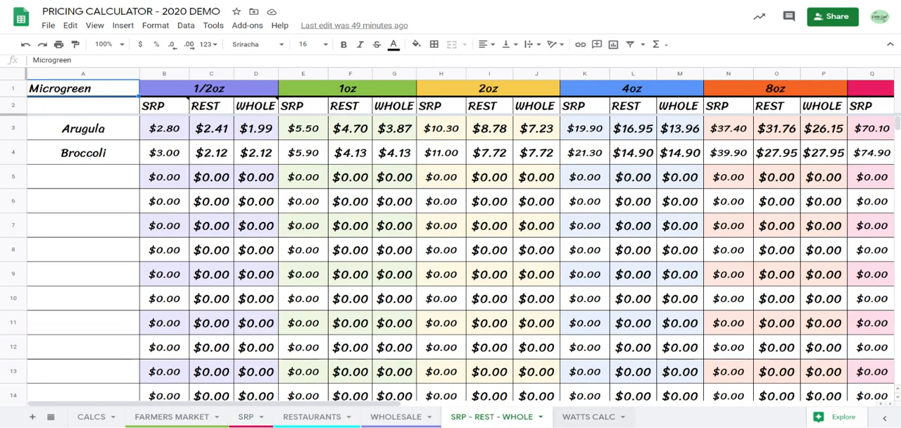
{"action": "left_click", "coordinate": [590, 417]}
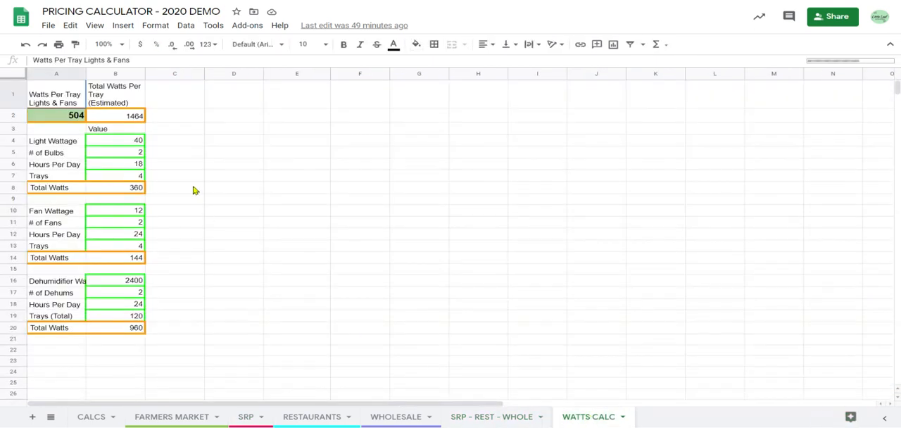
{"action": "left_click", "coordinate": [91, 417]}
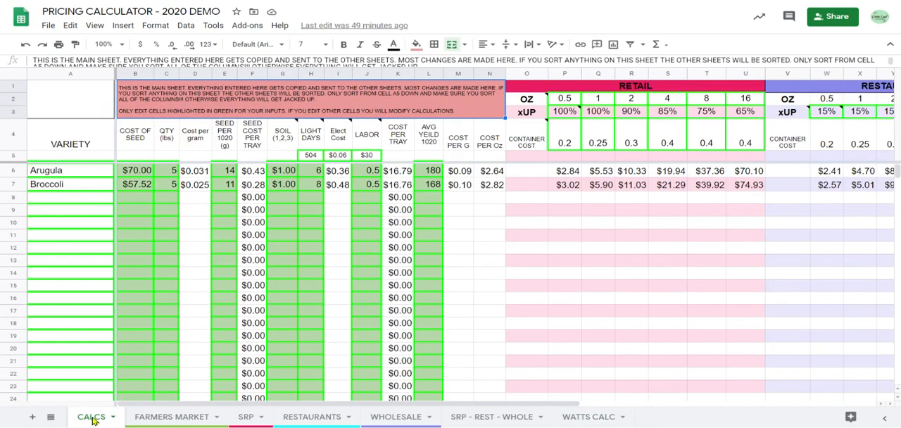
Add the variety Cantaloupe in row 8 with a seed cost of $30 and a quantity of 5 lbs.
{"action": "left_click", "coordinate": [94, 200]}
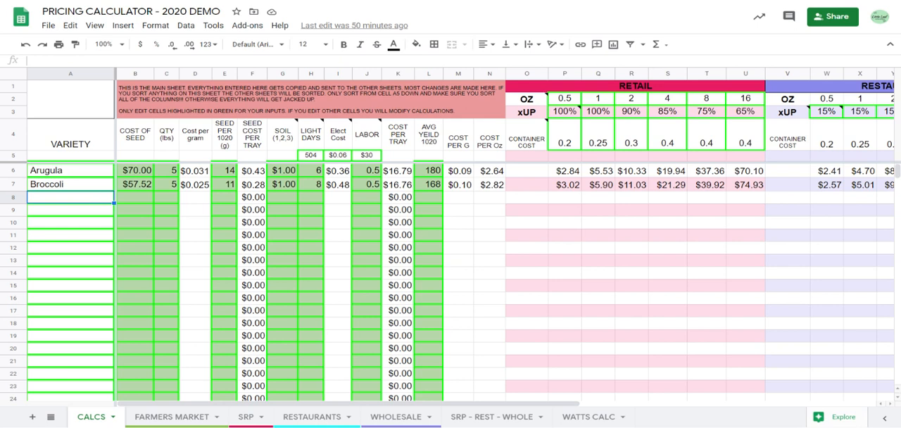
{"action": "type", "text": "Can"}
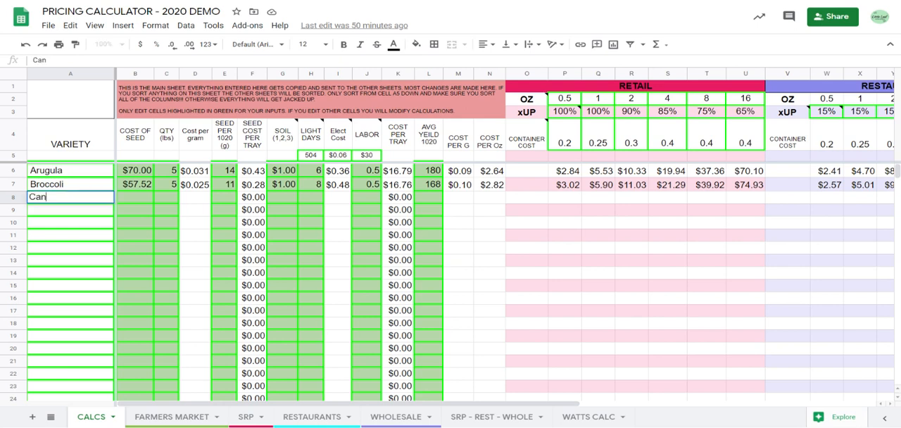
{"action": "type", "text": "taloupe"}
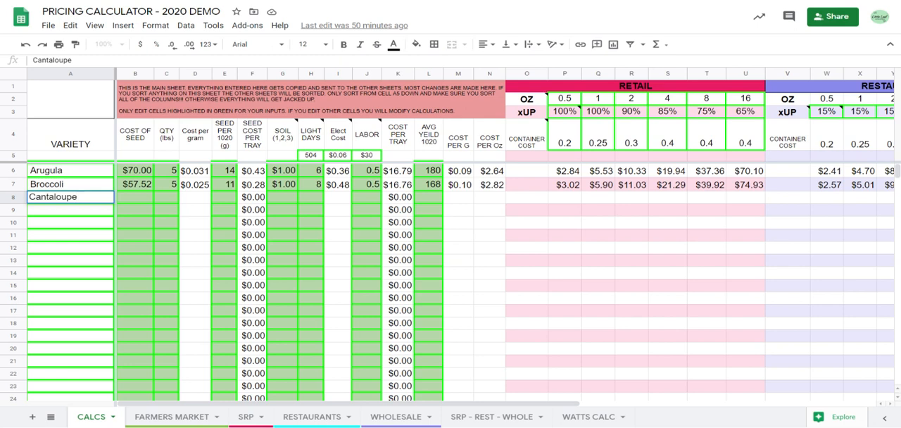
{"action": "left_click", "coordinate": [138, 202]}
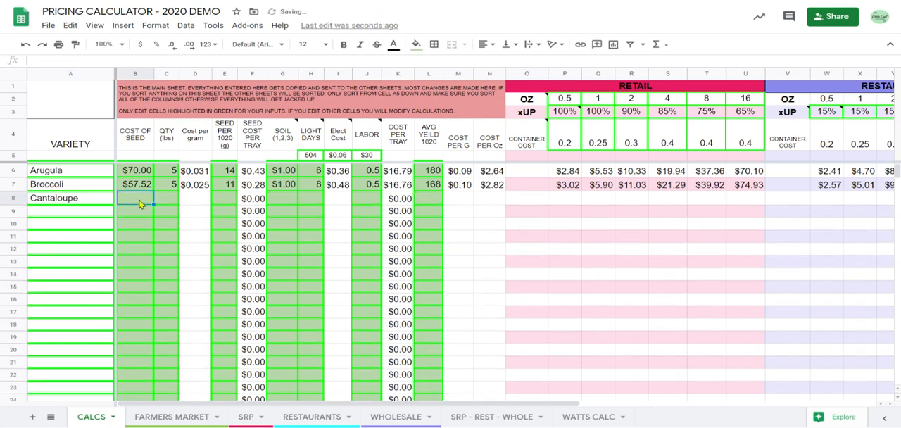
{"action": "type", "text": "30"}
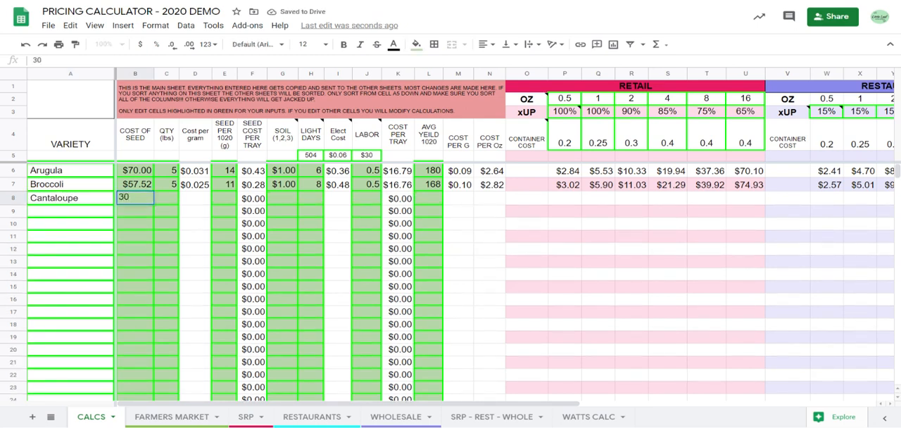
{"action": "key", "text": "Tab"}
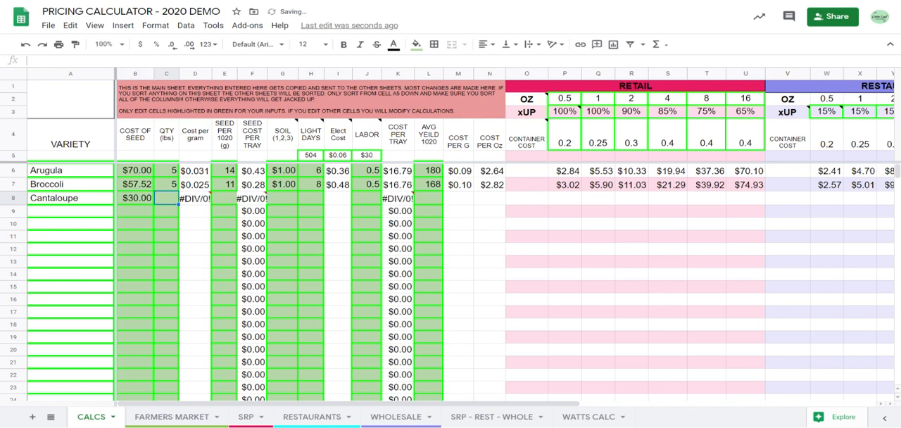
{"action": "type", "text": "5"}
{"action": "key", "text": "Return"}
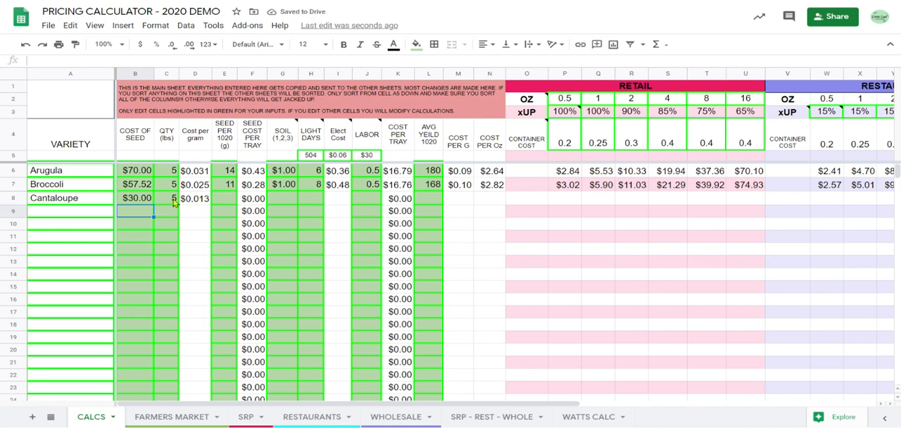
Examine the quantity, cost per gram and seed per 1020 columns for the Arugula, Broccoli and Cantaloupe rows.
{"action": "left_click", "coordinate": [174, 201]}
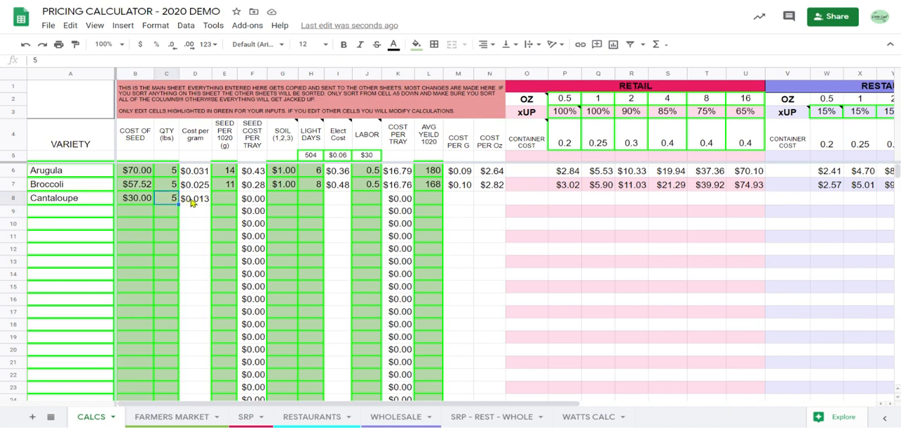
{"action": "left_click", "coordinate": [192, 202]}
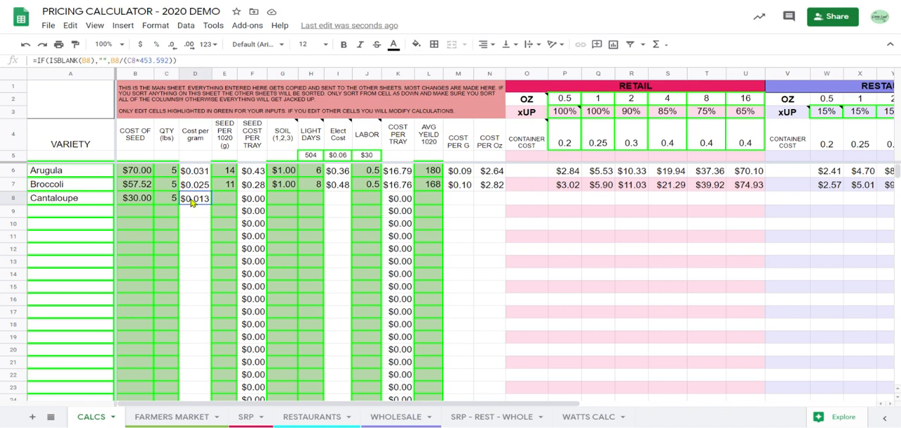
{"action": "left_click", "coordinate": [170, 138]}
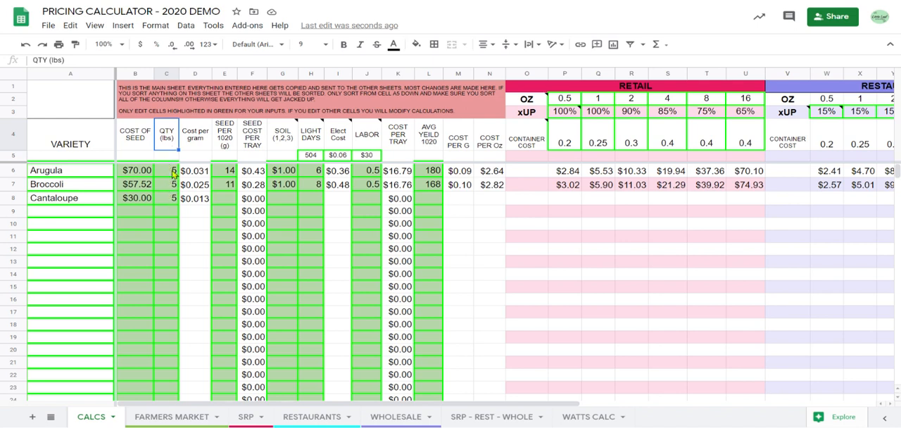
{"action": "left_click", "coordinate": [204, 141]}
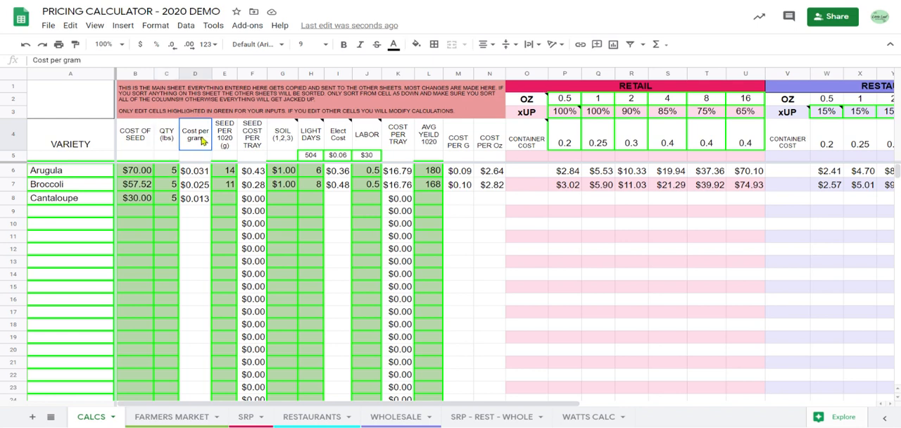
{"action": "left_click", "coordinate": [206, 176]}
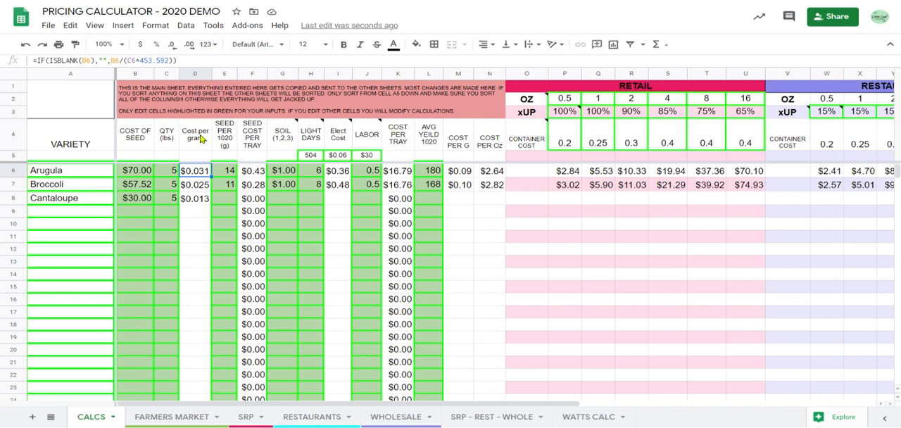
{"action": "left_click", "coordinate": [203, 200]}
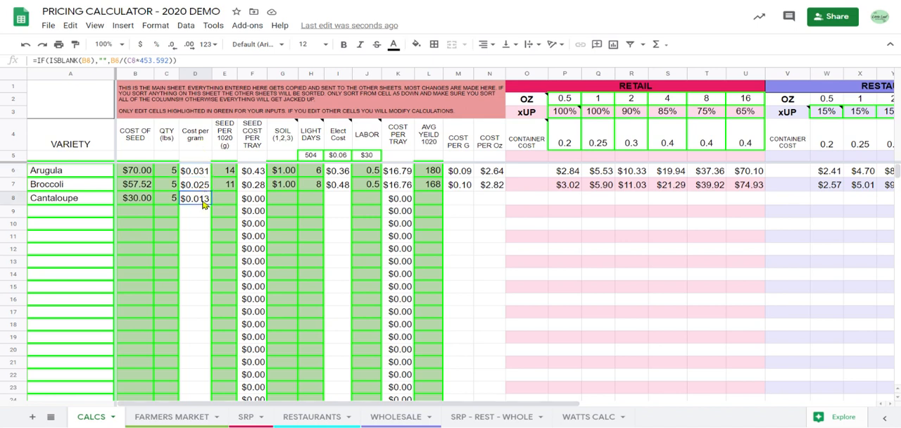
{"action": "left_click", "coordinate": [201, 189]}
{"action": "left_click", "coordinate": [203, 172]}
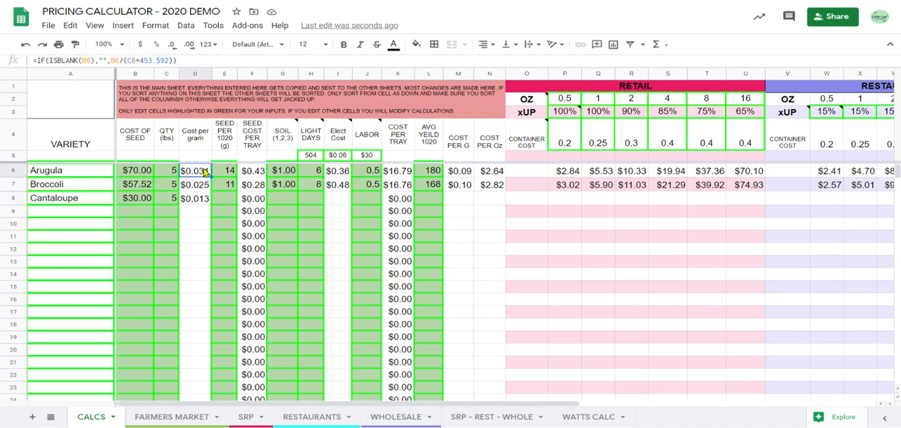
{"action": "left_click", "coordinate": [235, 188]}
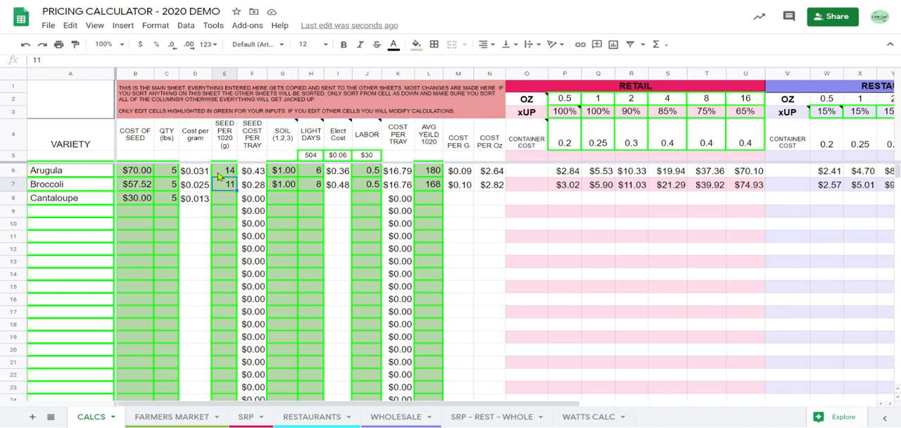
{"action": "left_click", "coordinate": [231, 172]}
{"action": "left_click", "coordinate": [231, 185]}
{"action": "left_click", "coordinate": [225, 198]}
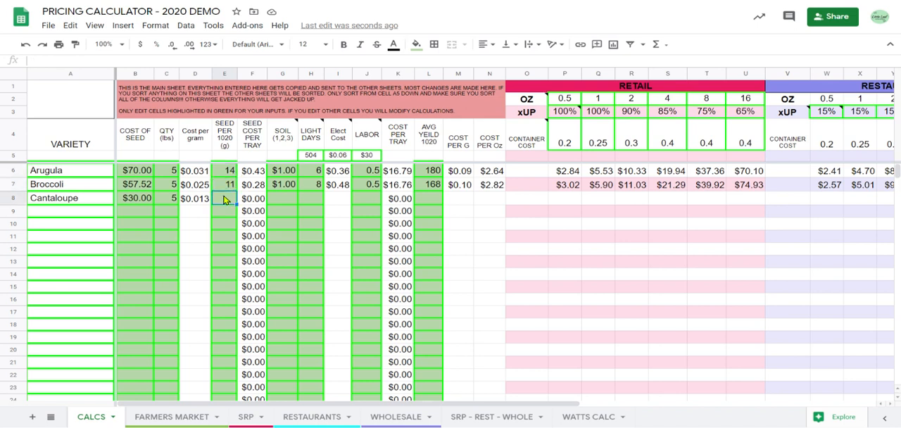
{"action": "left_click", "coordinate": [232, 153]}
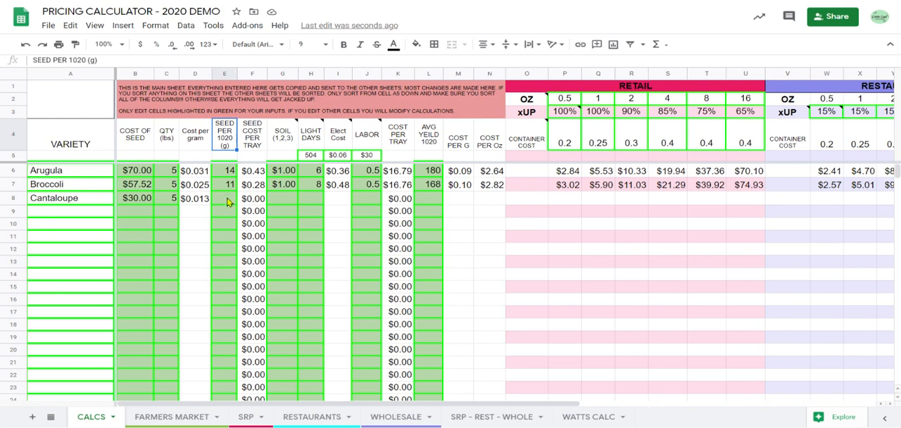
Add the variety Basil Bicolor in row 9 with a seed cost of $60 and a quantity of 1 lb.
{"action": "left_click", "coordinate": [65, 213]}
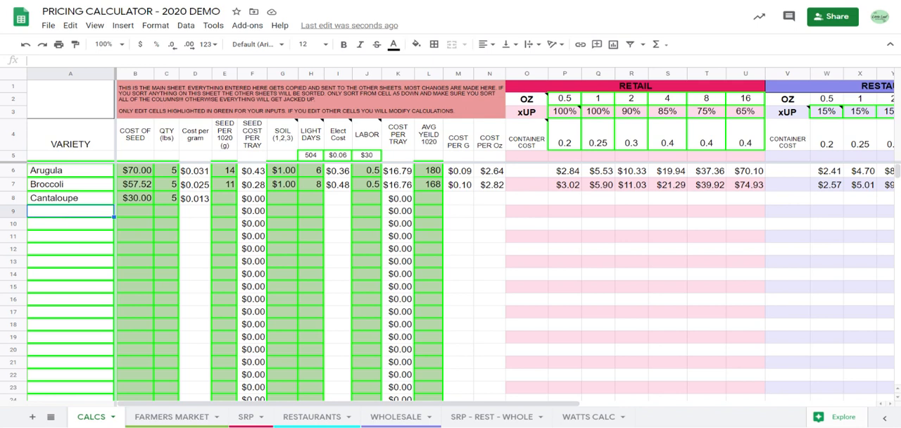
{"action": "type", "text": "Basil"}
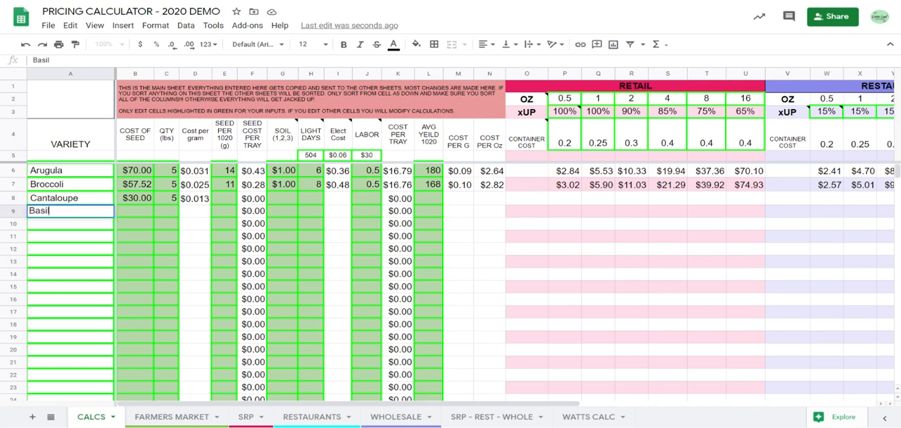
{"action": "type", "text": " Bic"}
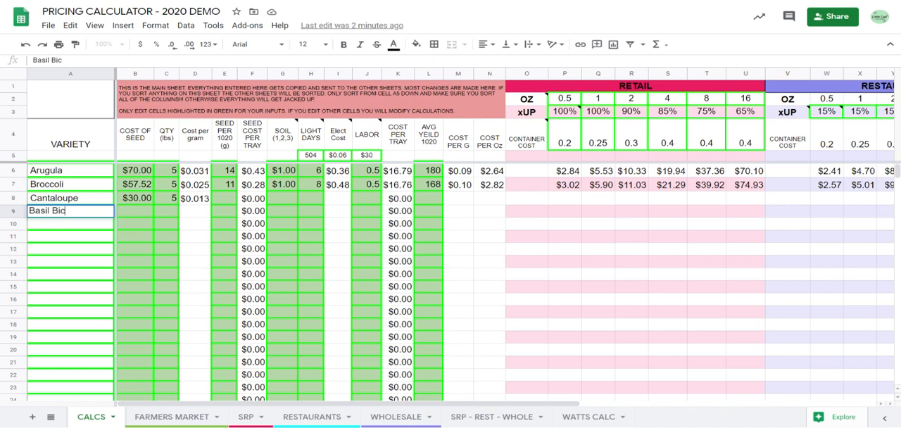
{"action": "type", "text": "olor"}
{"action": "left_click", "coordinate": [139, 218]}
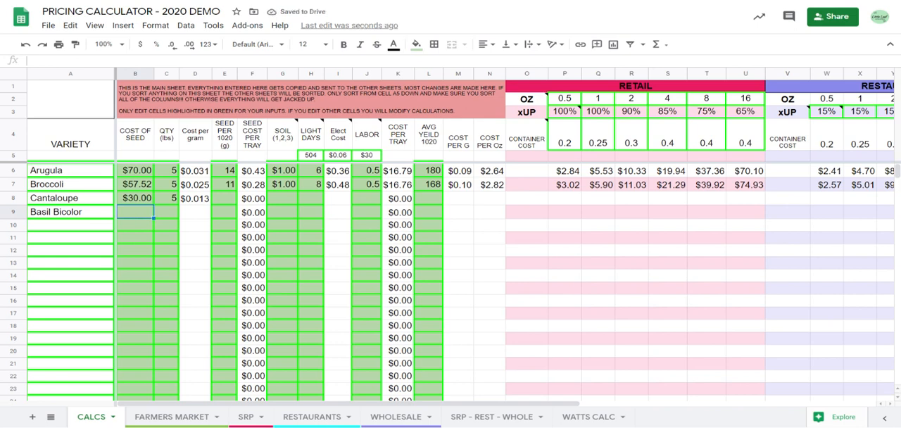
{"action": "type", "text": "60"}
{"action": "key", "text": "Tab"}
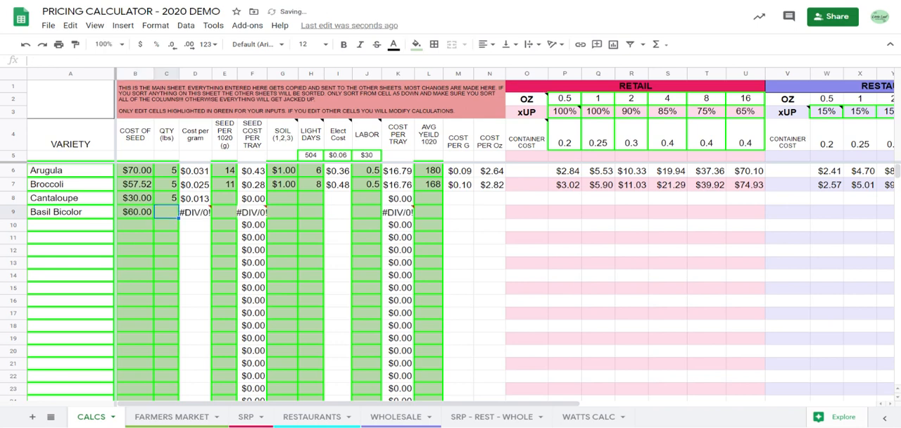
{"action": "type", "text": "1"}
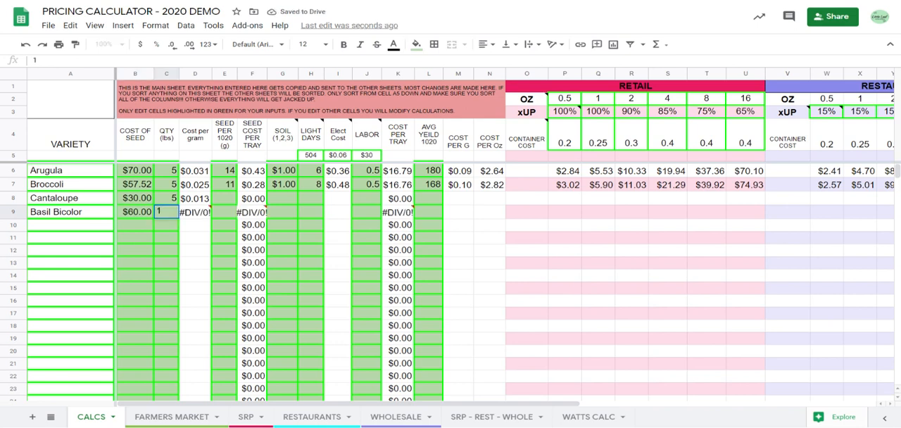
{"action": "key", "text": "Tab"}
Set the seed per 1020 tray for Basil Bicolor to 7 g.
{"action": "left_click", "coordinate": [224, 216]}
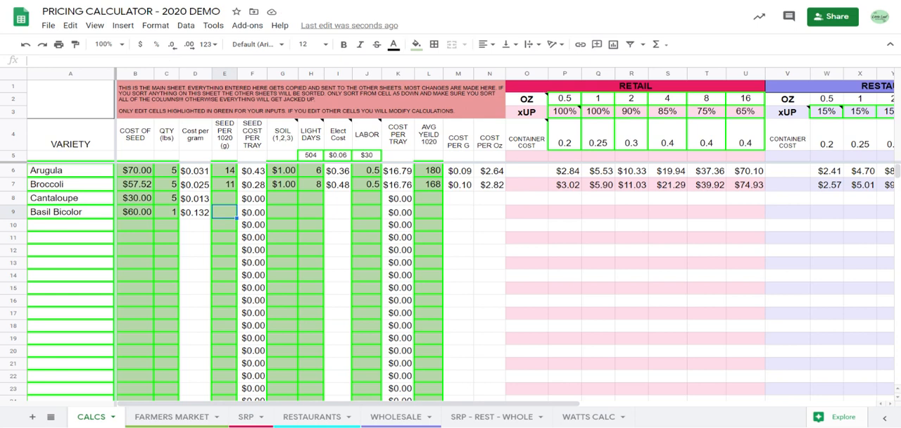
{"action": "type", "text": "7"}
{"action": "key", "text": "Tab"}
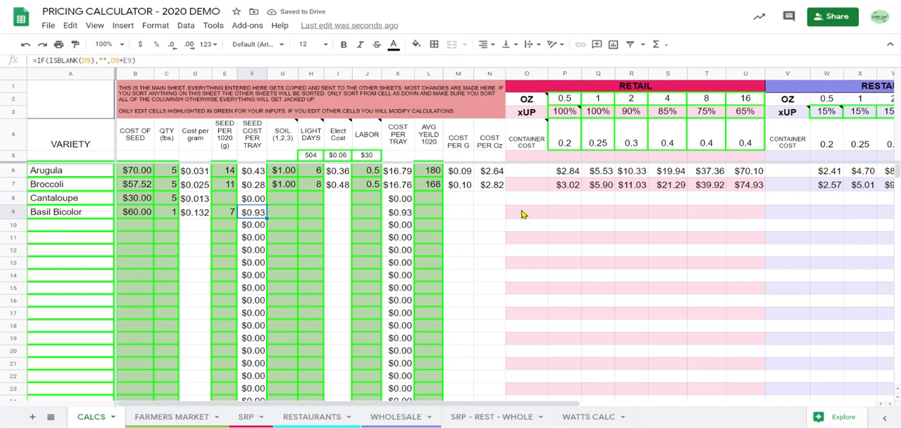
{"action": "left_click", "coordinate": [289, 218]}
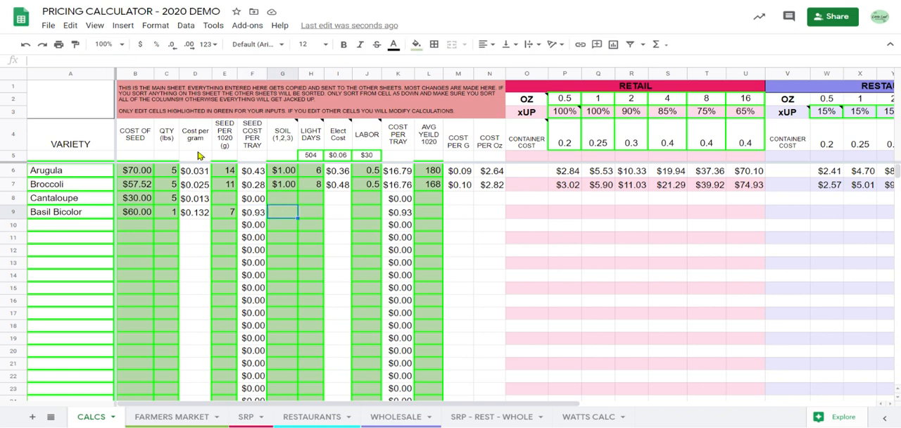
{"action": "left_click", "coordinate": [234, 217]}
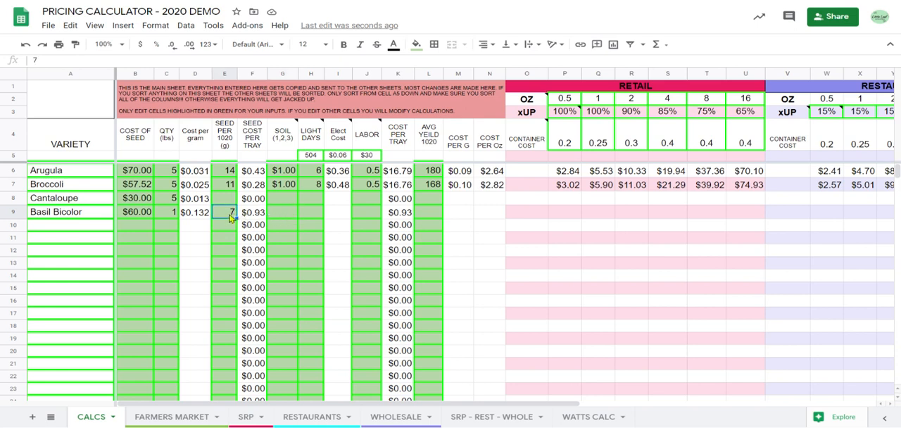
{"action": "left_click", "coordinate": [294, 202]}
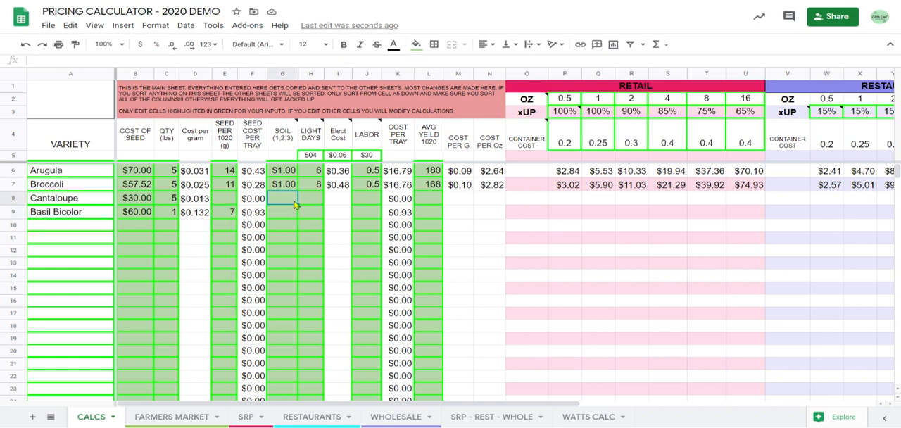
Set the seed per 1020 tray for Cantaloupe to 250 g.
{"action": "left_click", "coordinate": [227, 199]}
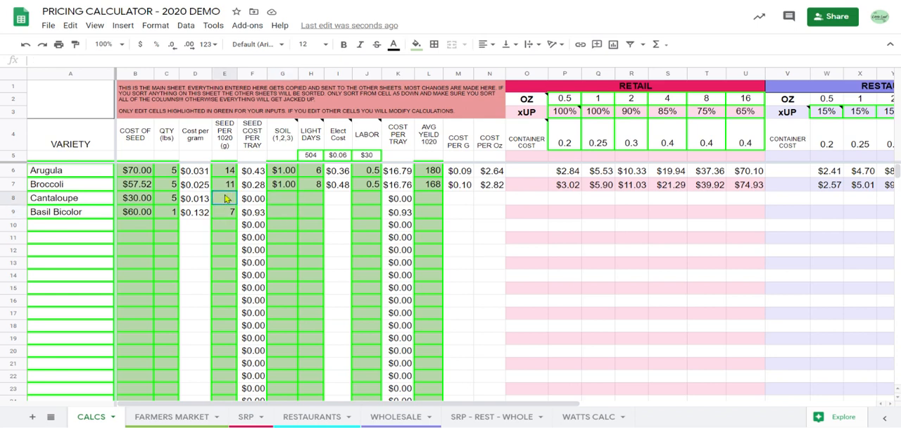
{"action": "type", "text": "250"}
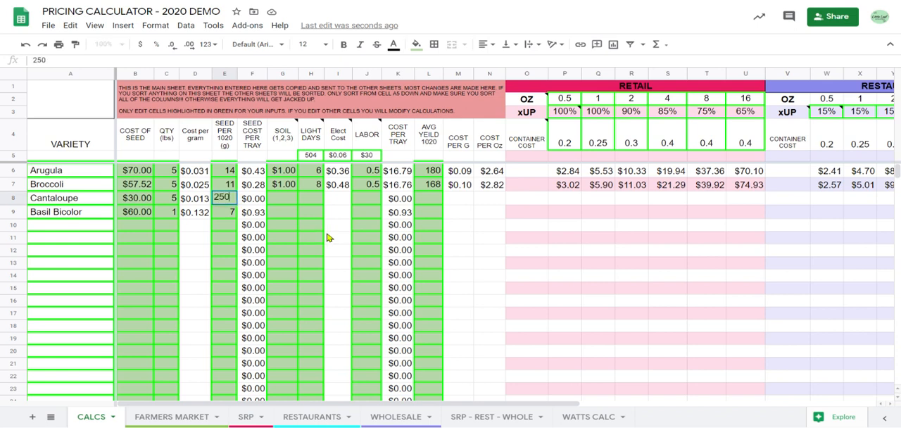
{"action": "left_click", "coordinate": [264, 202]}
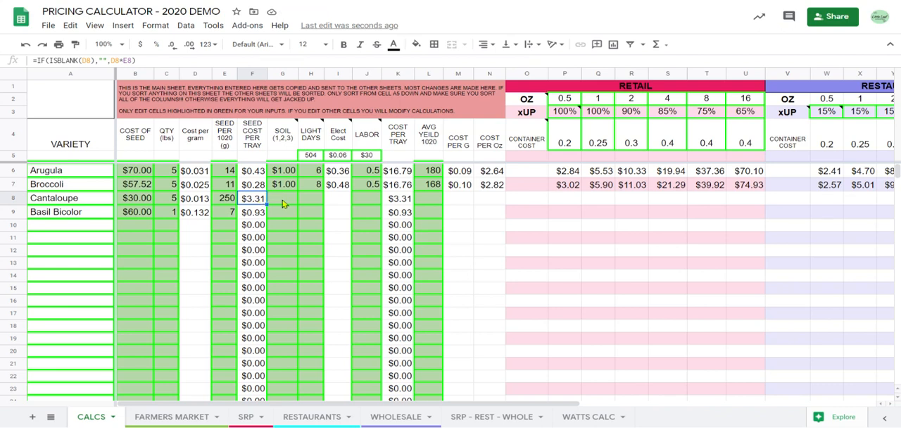
Set the soil cost for Cantaloupe to $2.00.
{"action": "left_click", "coordinate": [284, 204]}
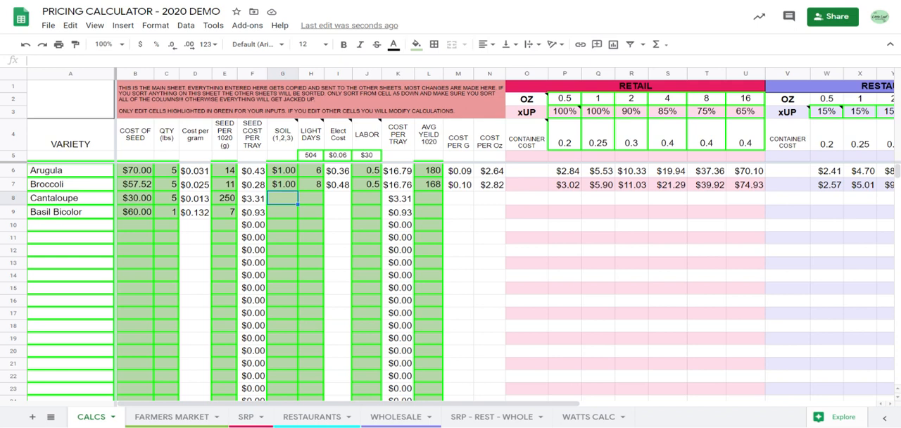
{"action": "mouse_move", "coordinate": [280, 137]}
{"action": "type", "text": "2.00"}
{"action": "key", "text": "Tab"}
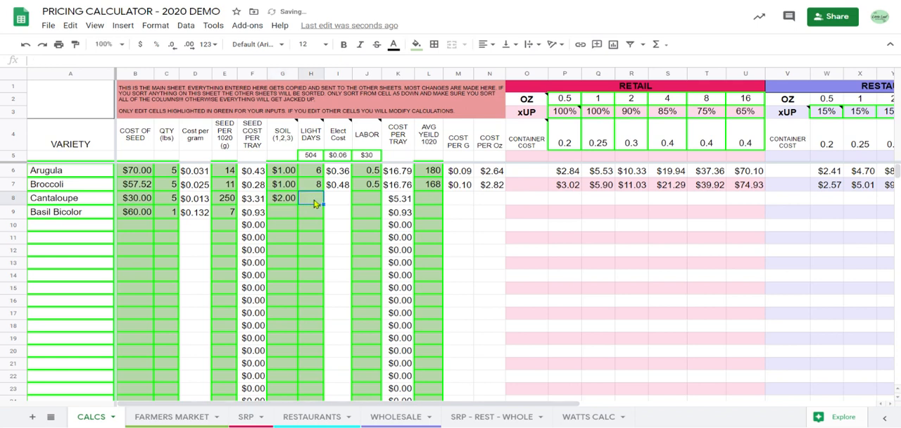
{"action": "left_click", "coordinate": [290, 202]}
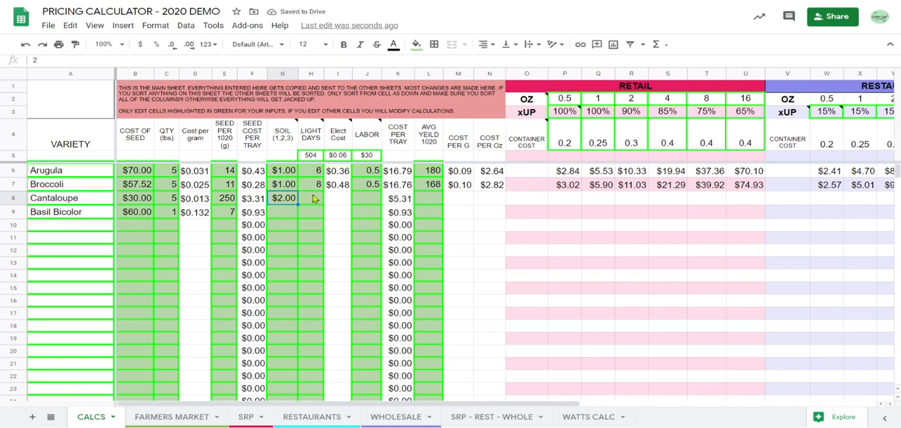
Read the note on the Light Days heading and inspect the watts-per-day input in H5.
{"action": "left_click", "coordinate": [318, 197]}
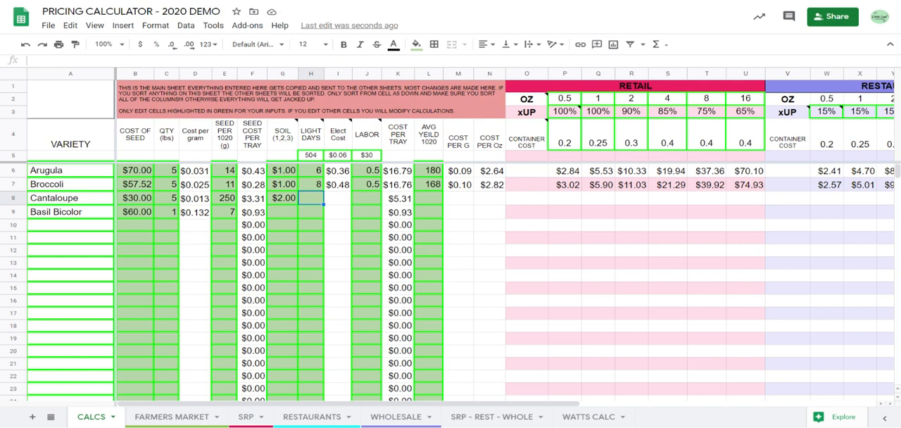
{"action": "mouse_move", "coordinate": [316, 142]}
{"action": "left_click", "coordinate": [314, 138]}
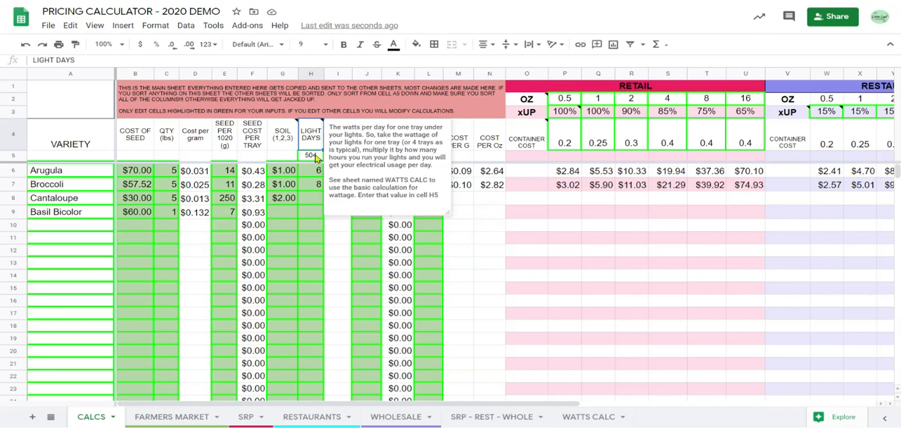
{"action": "left_click", "coordinate": [318, 160]}
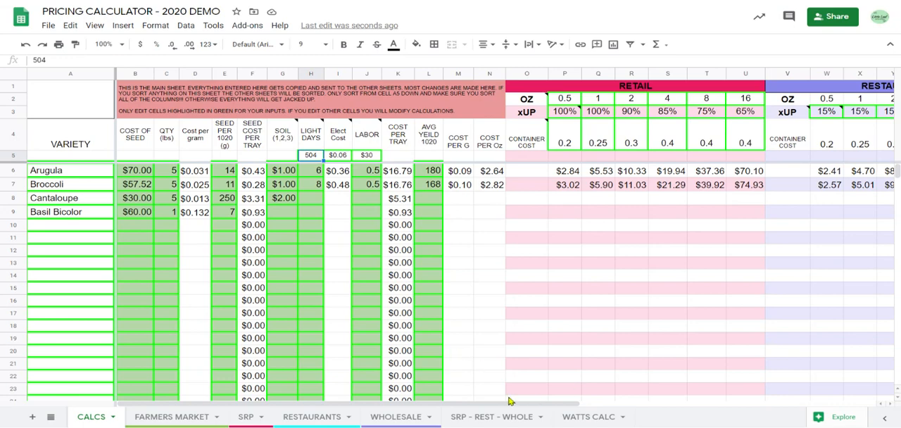
Examine the light wattage inputs and the lights' Total Watts formula on the WATTS CALC sheet.
{"action": "left_click", "coordinate": [587, 417]}
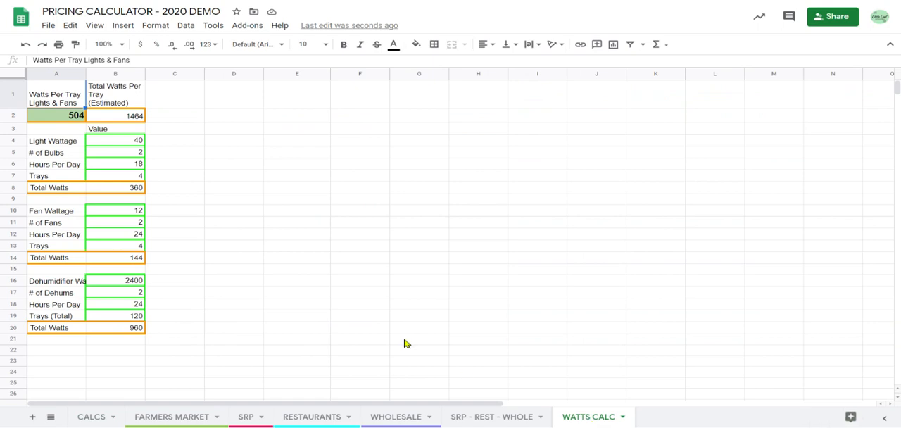
{"action": "left_click", "coordinate": [116, 144]}
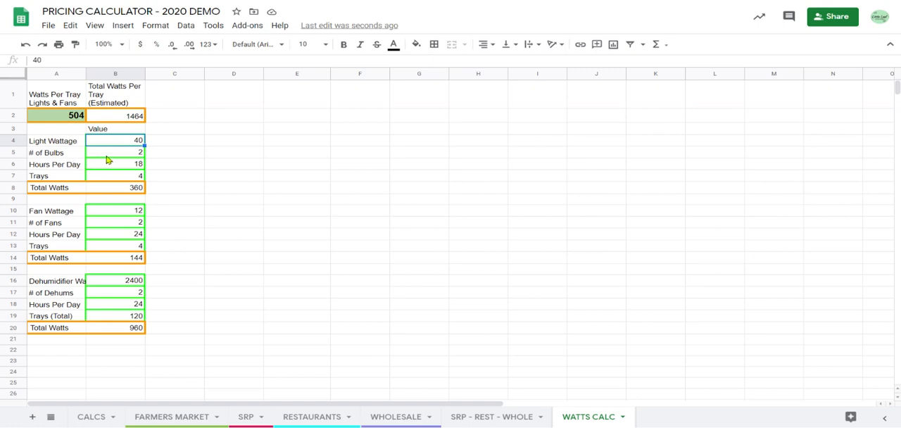
{"action": "left_click", "coordinate": [102, 169]}
{"action": "left_click", "coordinate": [74, 178]}
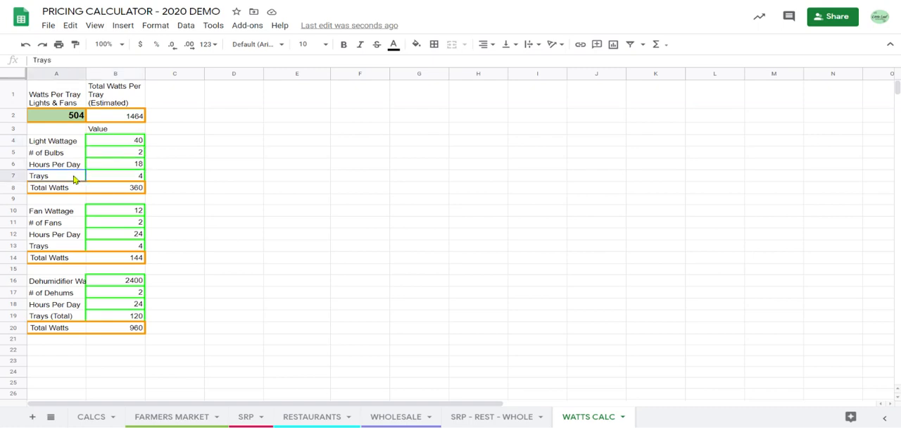
{"action": "left_click", "coordinate": [127, 181]}
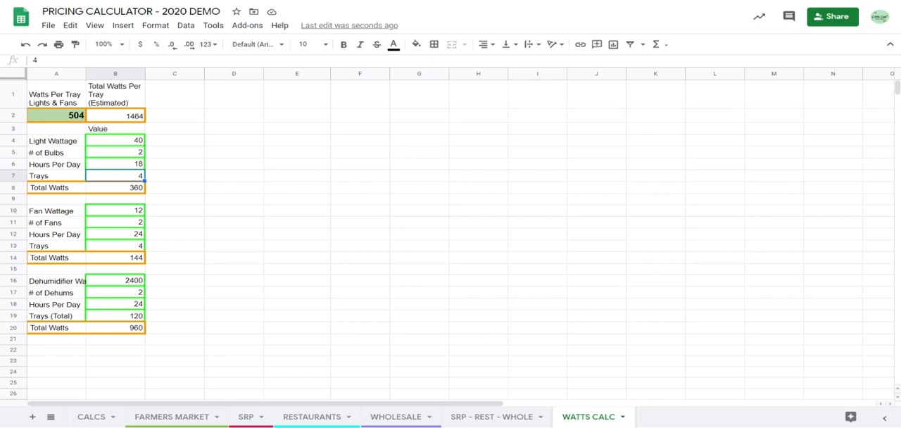
{"action": "left_click", "coordinate": [107, 191]}
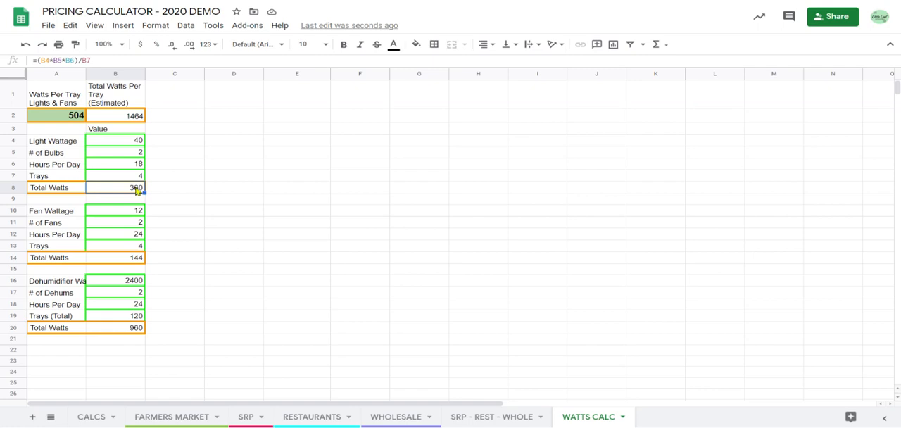
Examine the fan wattage inputs, the fans' Total Watts formula and the combined Watts Per Tray Lights & Fans formula.
{"action": "left_click", "coordinate": [73, 213]}
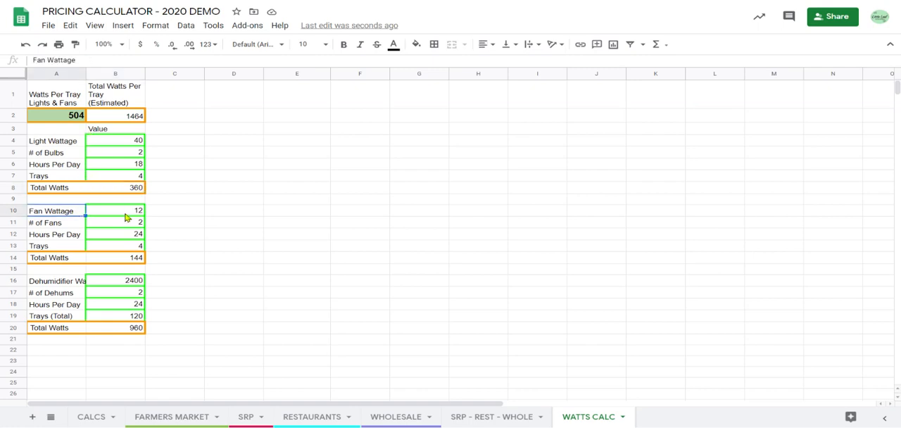
{"action": "left_click", "coordinate": [124, 216]}
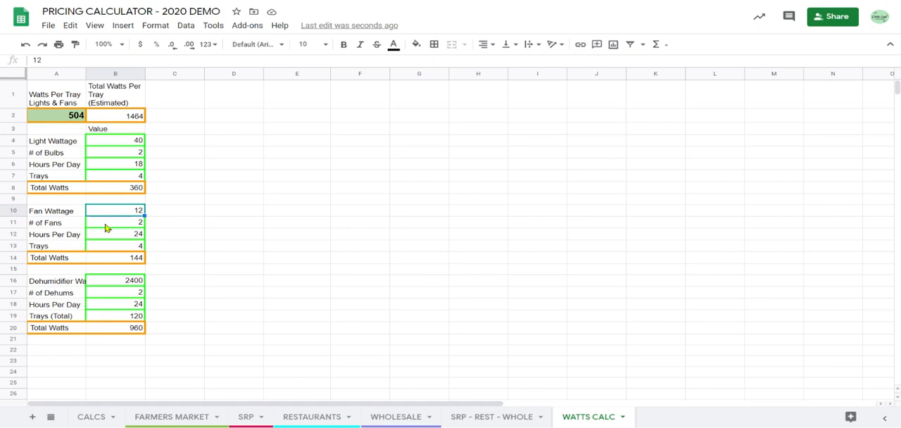
{"action": "left_click", "coordinate": [65, 226]}
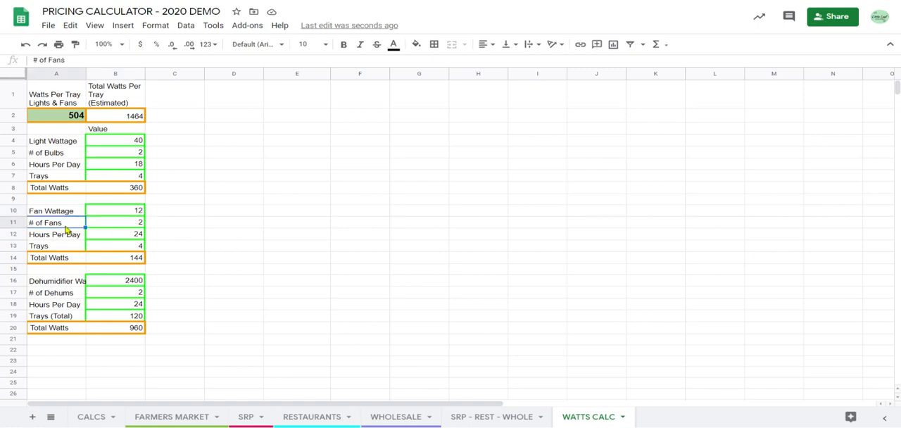
{"action": "left_click", "coordinate": [120, 229]}
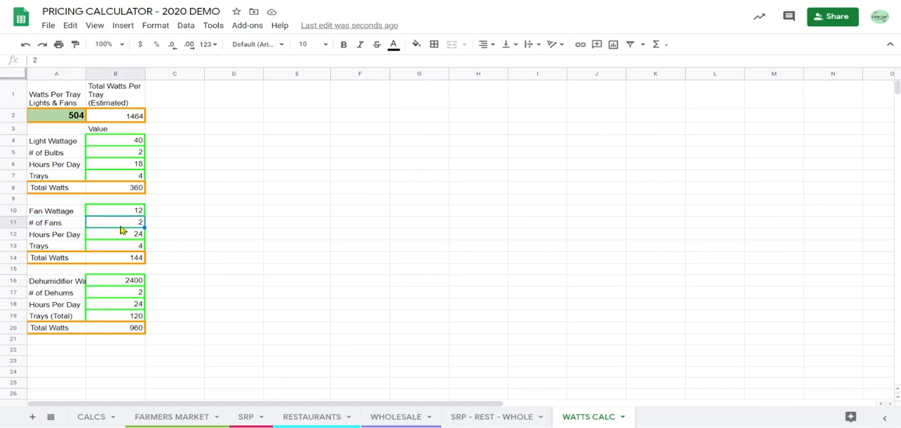
{"action": "left_click", "coordinate": [71, 240]}
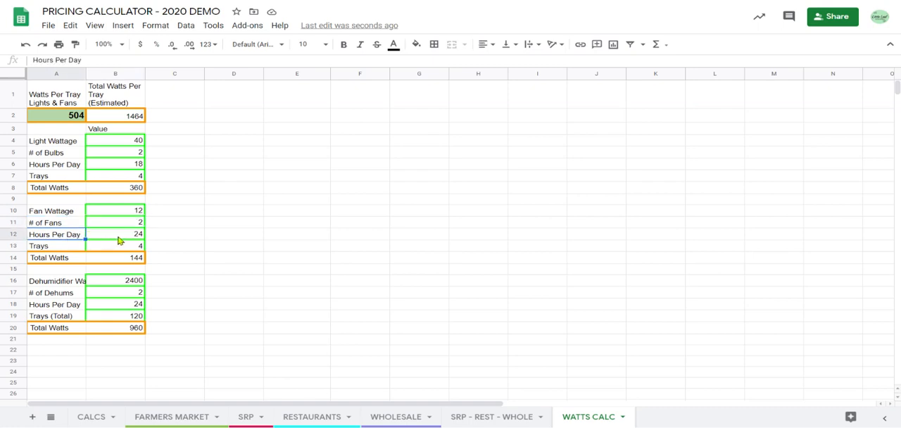
{"action": "left_click", "coordinate": [119, 239]}
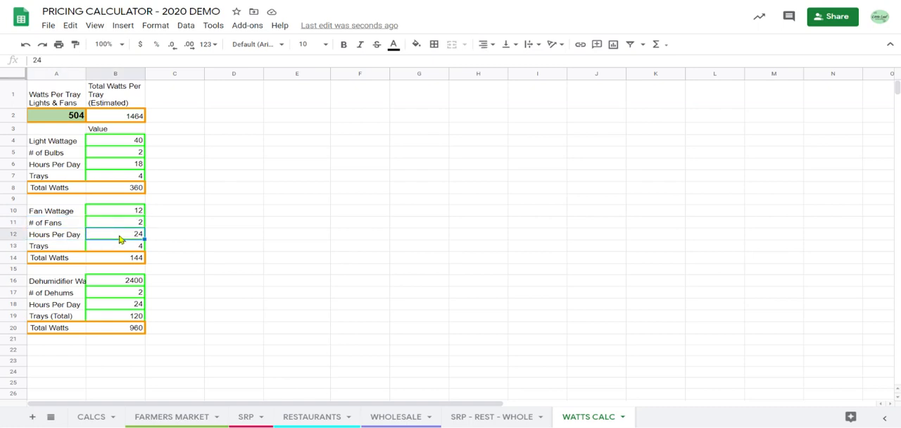
{"action": "left_click", "coordinate": [73, 247]}
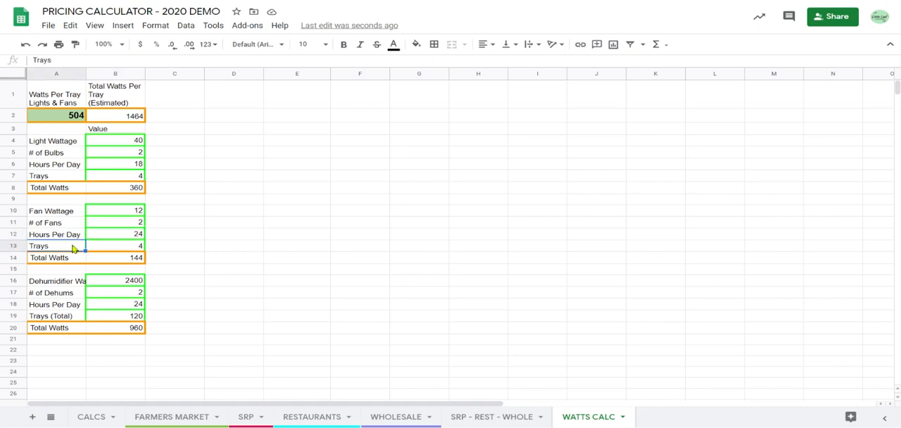
{"action": "left_click", "coordinate": [120, 249]}
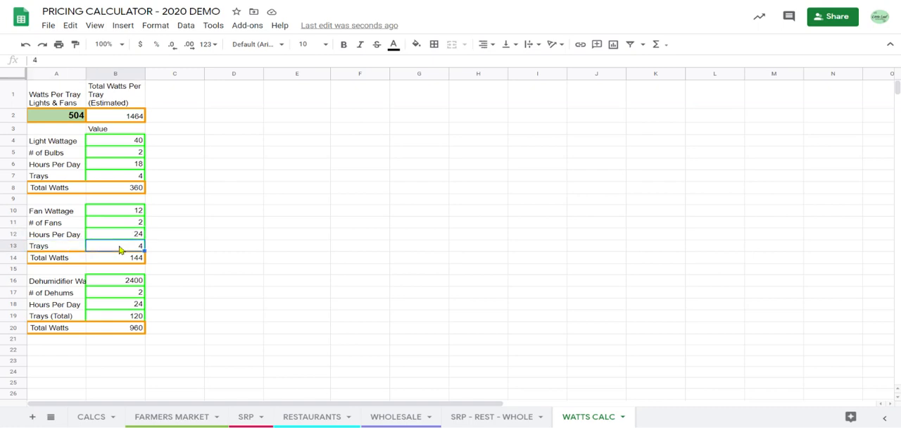
{"action": "left_click", "coordinate": [129, 270]}
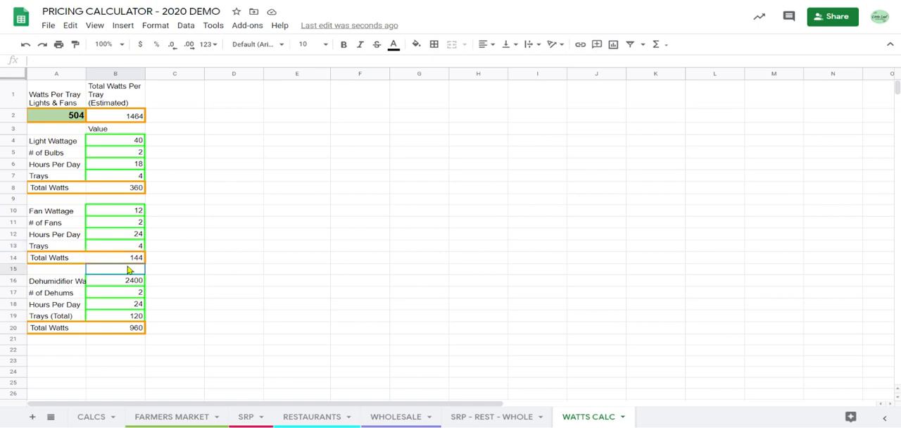
{"action": "left_click", "coordinate": [130, 261]}
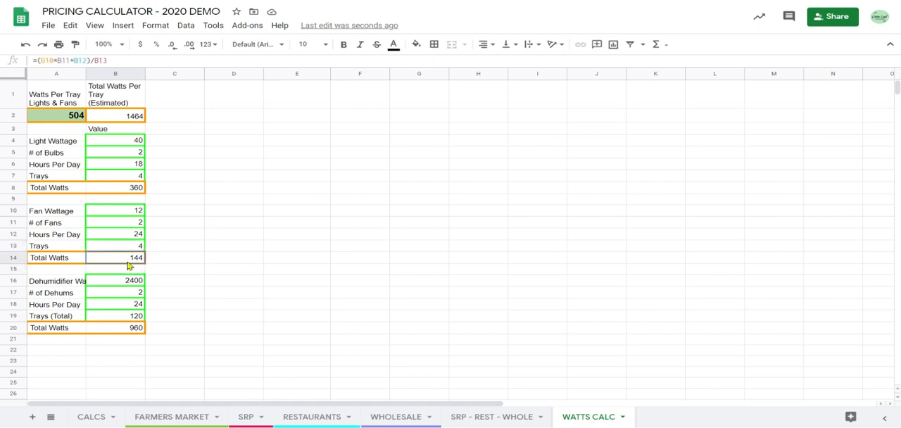
{"action": "left_click", "coordinate": [73, 118]}
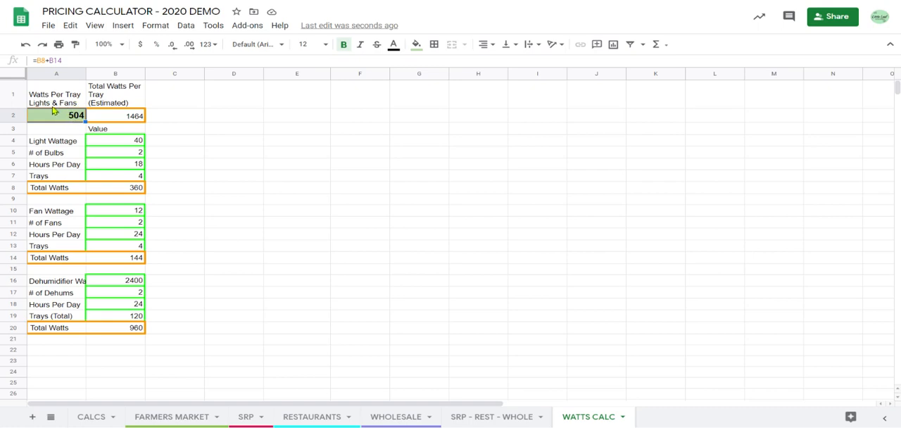
Examine the dehumidifier wattage, unit count, hours per day and total trays inputs, and the dehumidifiers' Total Watts formula.
{"action": "left_click", "coordinate": [79, 284]}
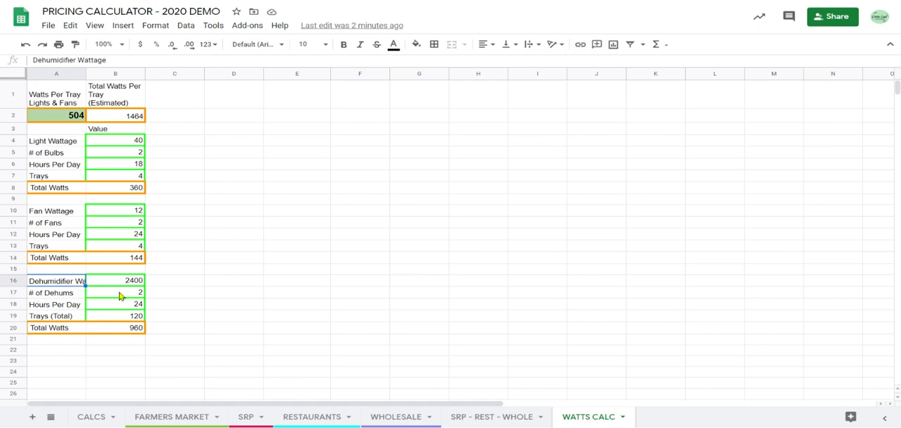
{"action": "left_click", "coordinate": [120, 294]}
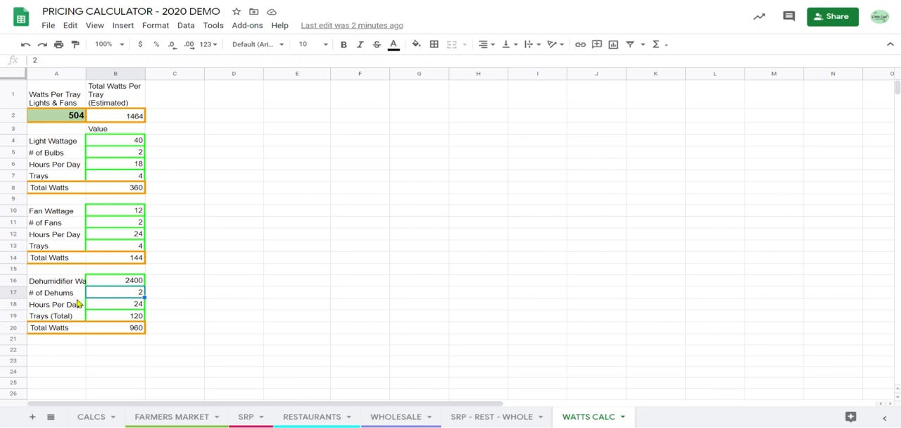
{"action": "left_click", "coordinate": [76, 305]}
{"action": "left_click", "coordinate": [107, 308]}
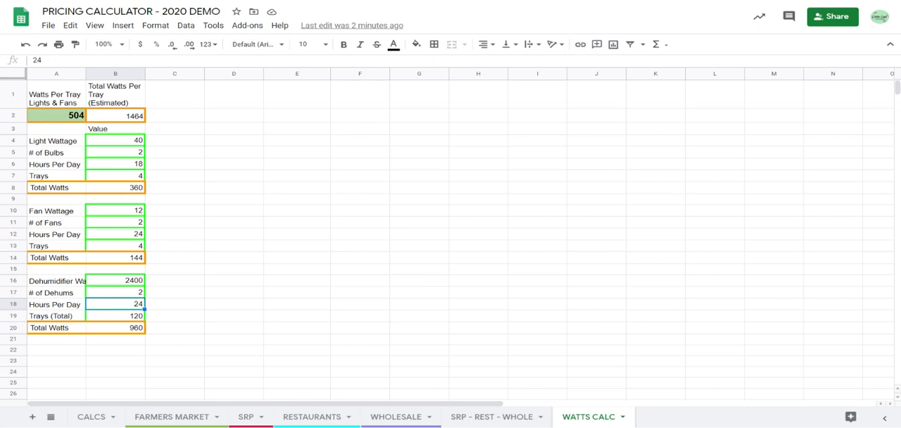
{"action": "left_click", "coordinate": [126, 283]}
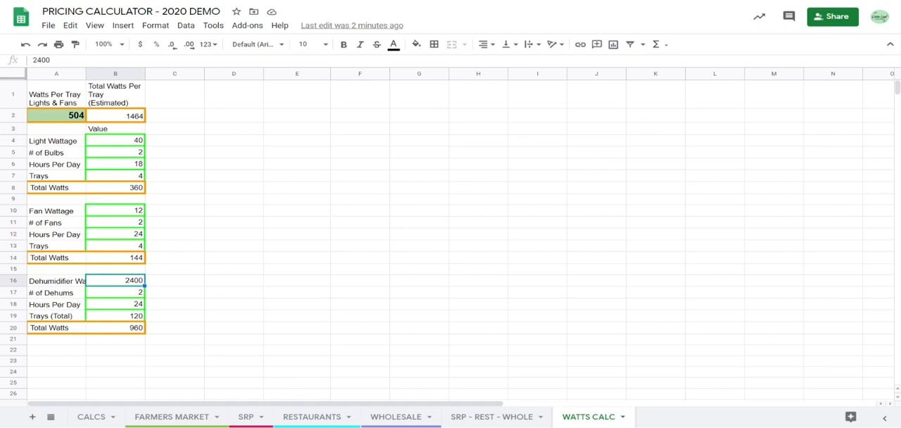
{"action": "left_click", "coordinate": [124, 317]}
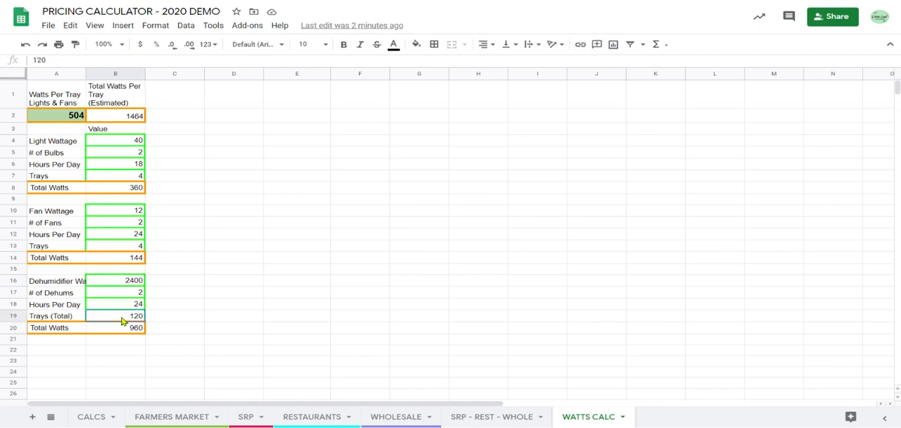
{"action": "left_click", "coordinate": [82, 320]}
{"action": "left_click", "coordinate": [111, 321]}
{"action": "left_click", "coordinate": [101, 329]}
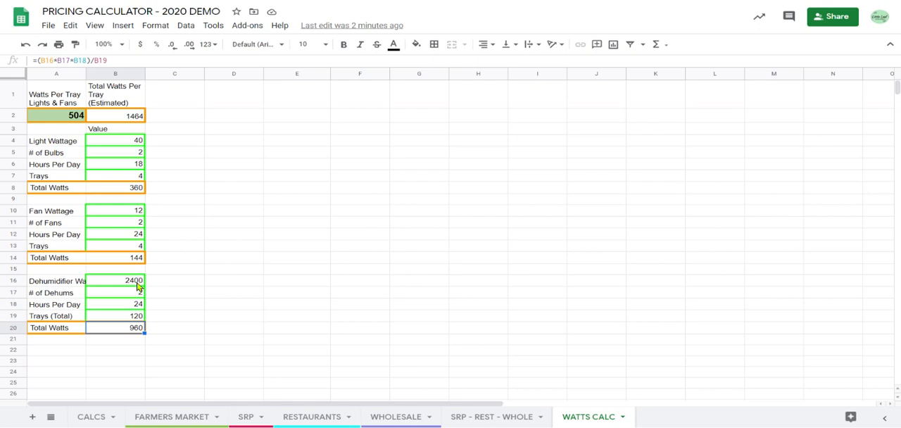
{"action": "left_click", "coordinate": [138, 285]}
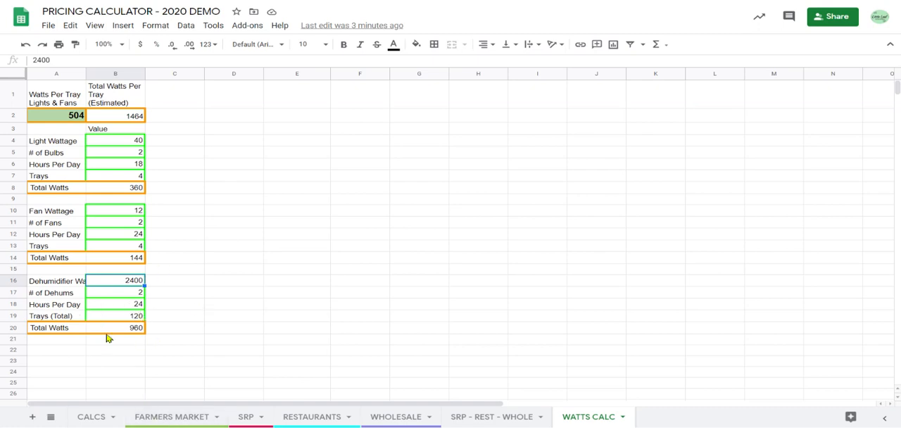
Recheck the Watts Per Tray Lights & Fans formula and return to Cantaloupe's Light Days cell on the CALCS sheet.
{"action": "left_click", "coordinate": [81, 118]}
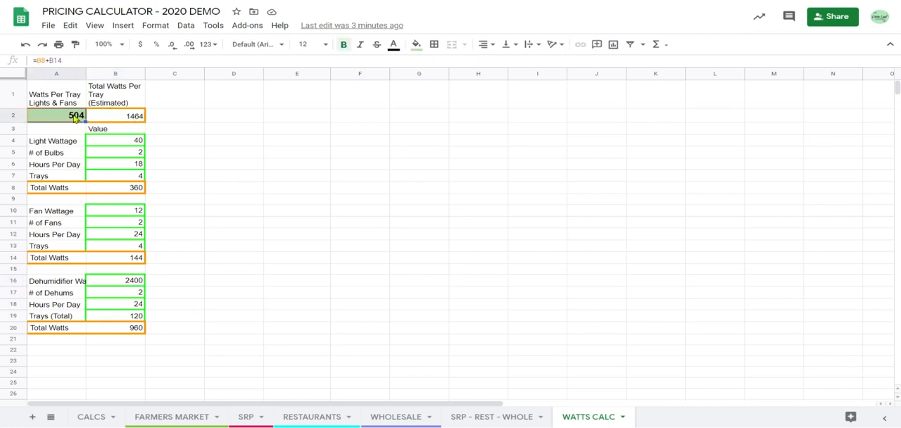
{"action": "left_click", "coordinate": [86, 418]}
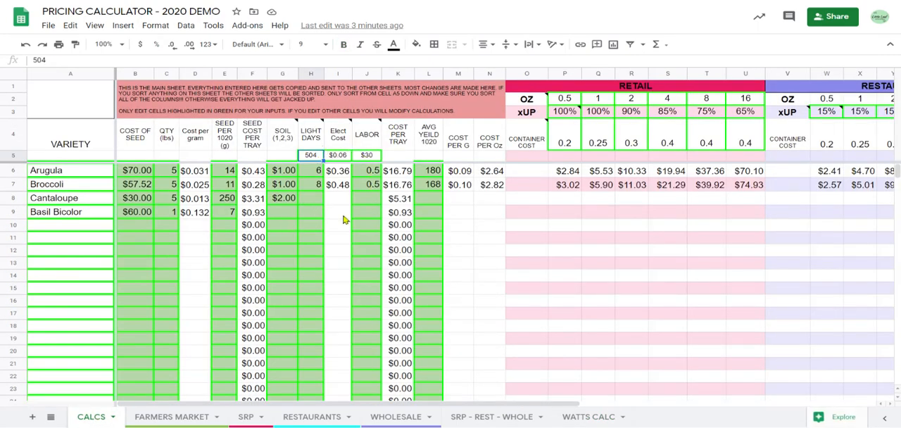
{"action": "left_click", "coordinate": [316, 199]}
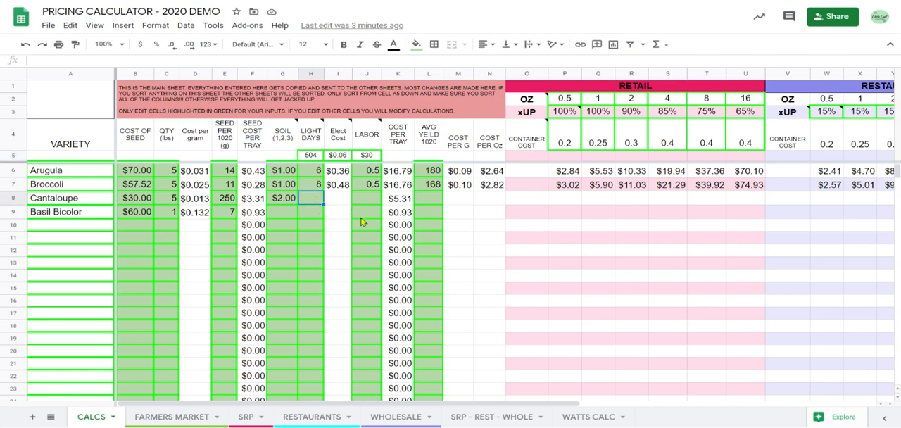
Set Cantaloupe's Light Days to 6 and check the Elect Cost rate in the column header.
{"action": "type", "text": "6"}
{"action": "key", "text": "Tab"}
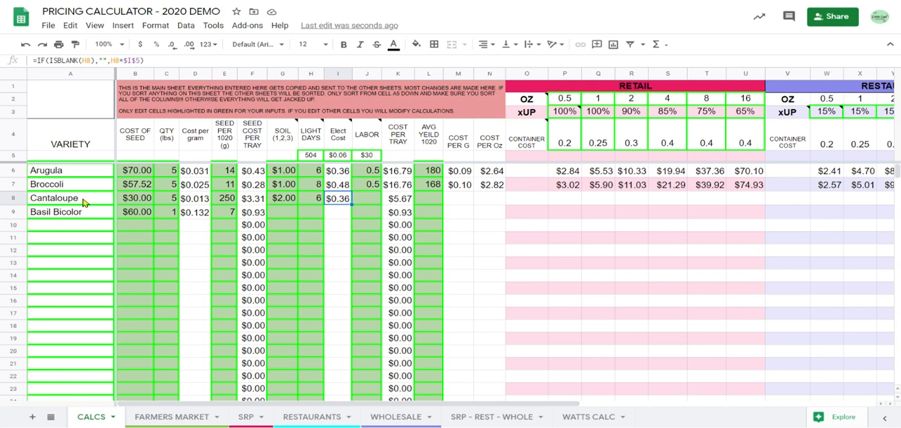
{"action": "left_click", "coordinate": [371, 206]}
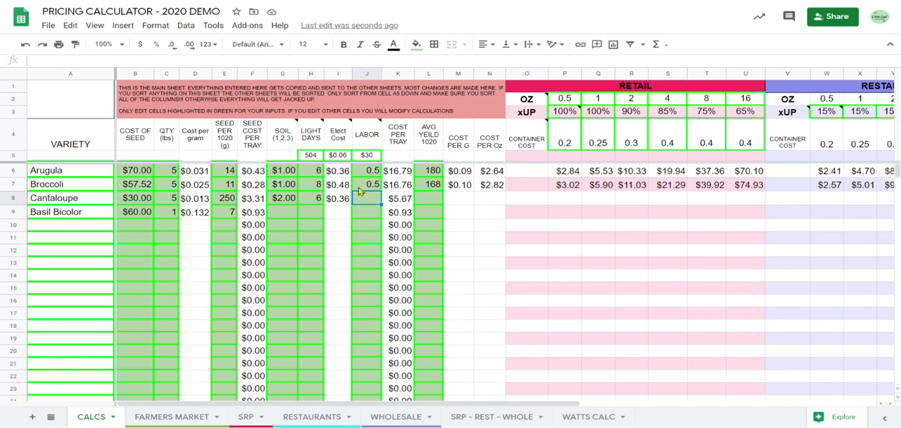
{"action": "left_click", "coordinate": [345, 158]}
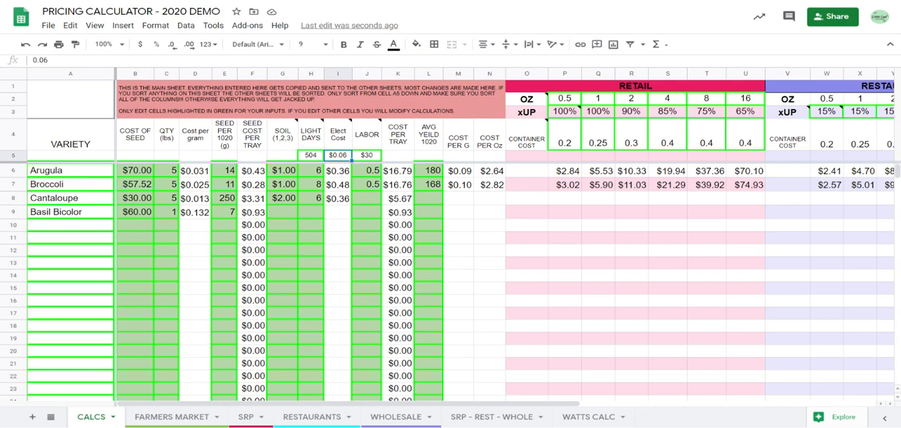
{"action": "left_click", "coordinate": [342, 149]}
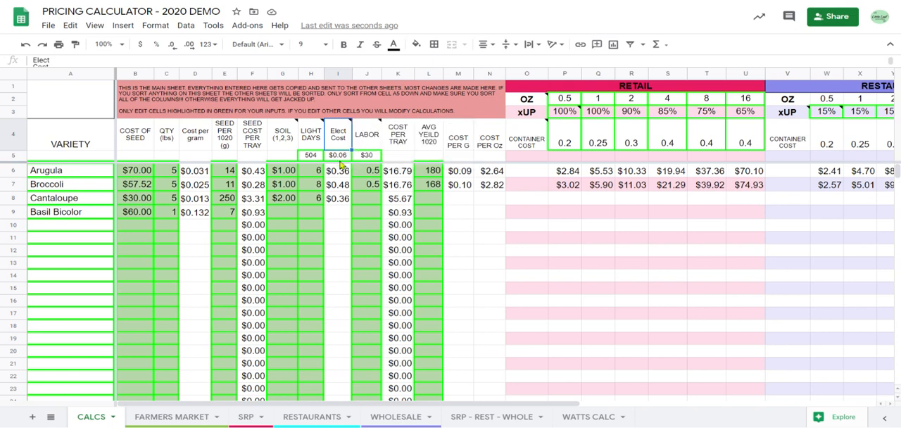
{"action": "left_click", "coordinate": [343, 158]}
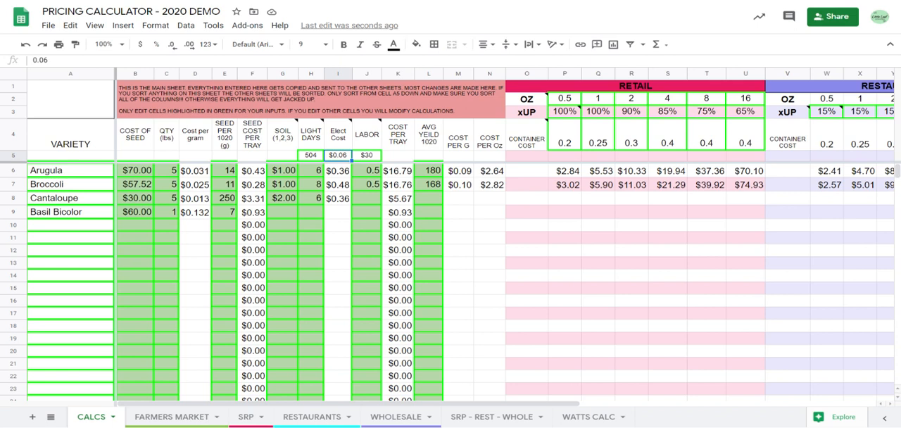
Examine the hourly labor rate under the LABOR heading in relation to Cantaloupe's labor cell.
{"action": "left_click", "coordinate": [368, 202]}
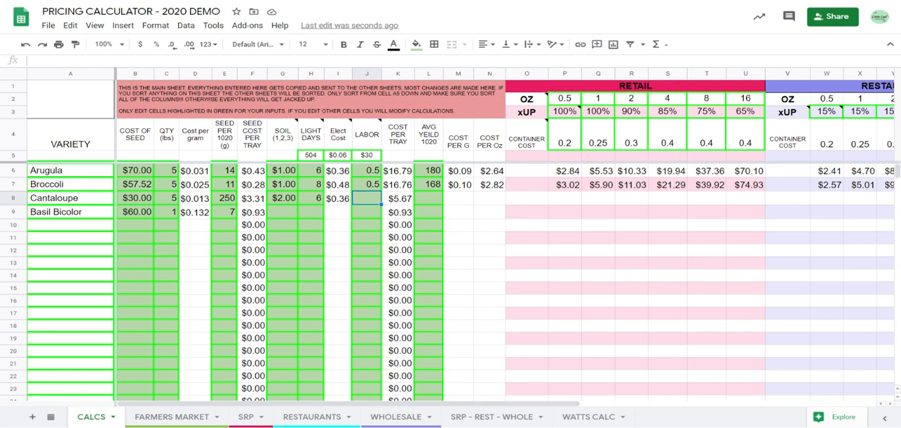
{"action": "left_click", "coordinate": [377, 158]}
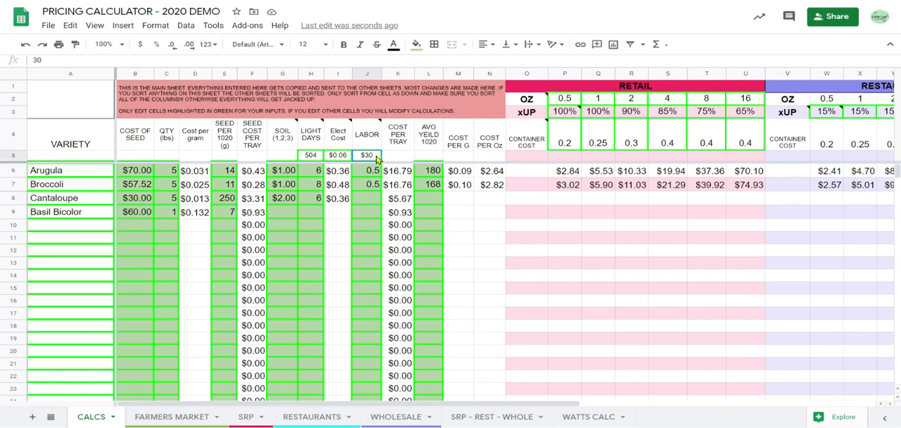
{"action": "left_click", "coordinate": [373, 200]}
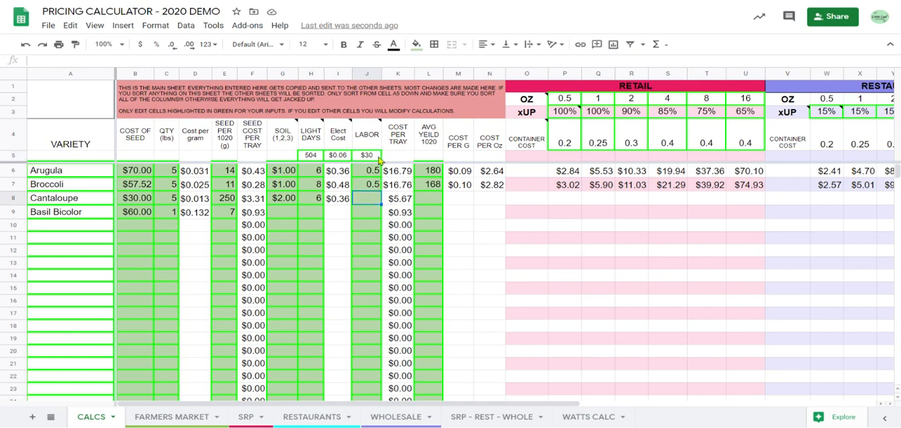
{"action": "left_click", "coordinate": [377, 159]}
{"action": "left_click", "coordinate": [367, 198]}
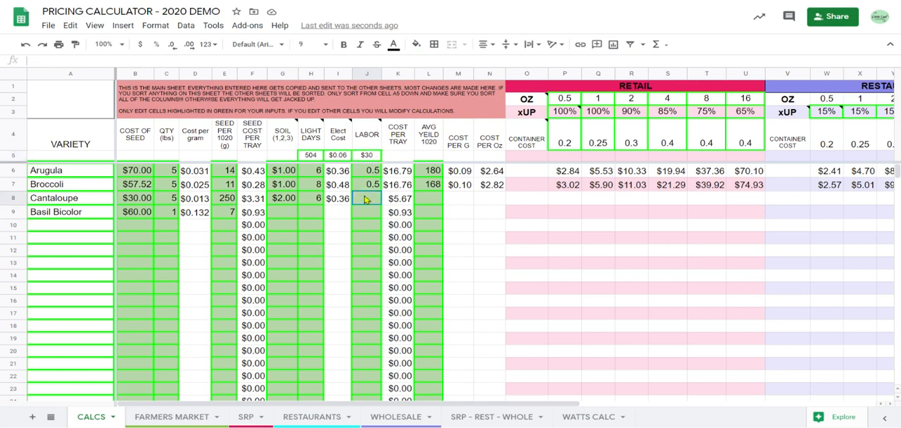
{"action": "left_click", "coordinate": [374, 159]}
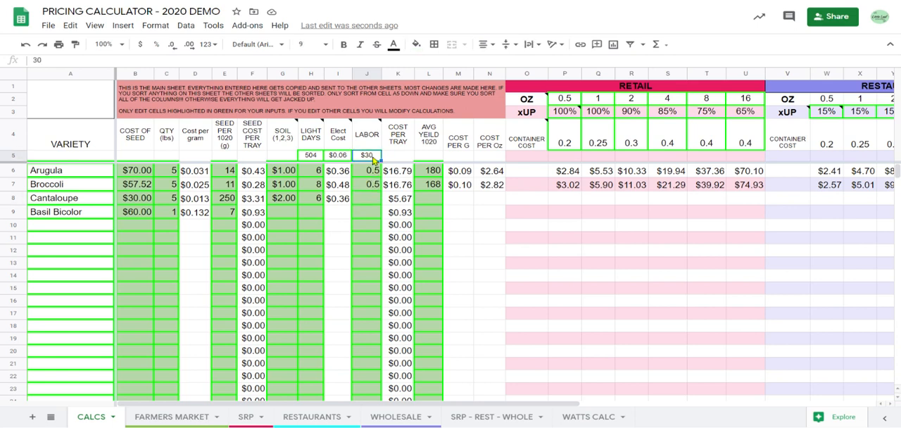
{"action": "left_click", "coordinate": [373, 201]}
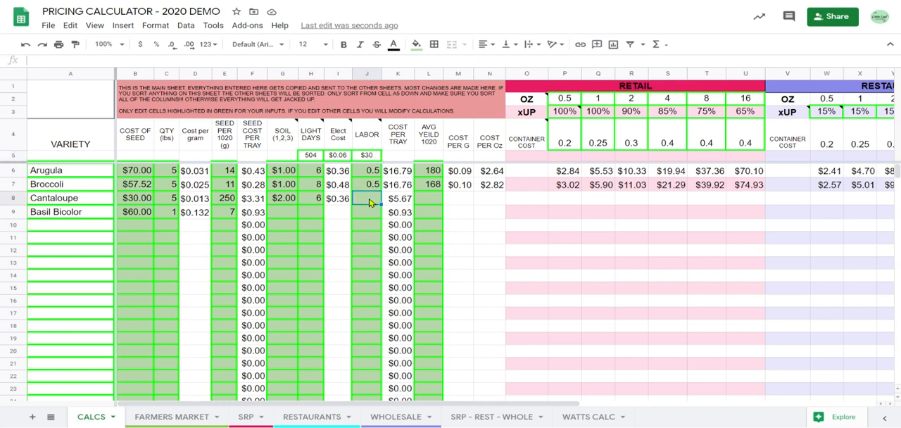
{"action": "left_click", "coordinate": [372, 158]}
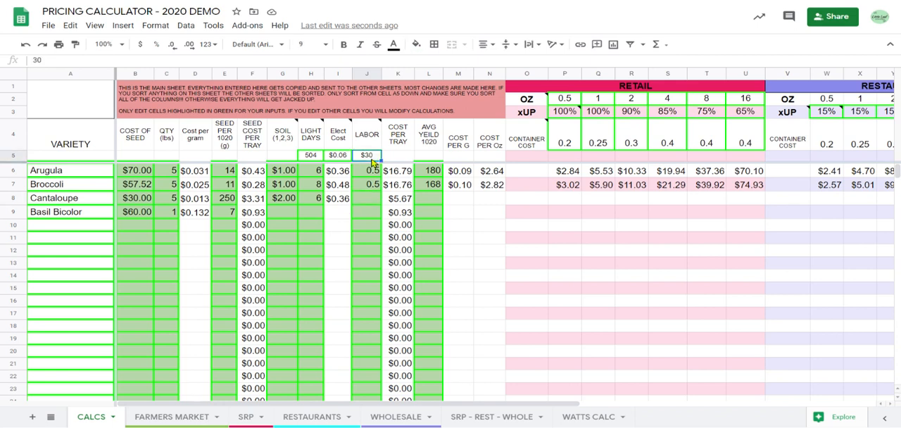
{"action": "left_click", "coordinate": [378, 200]}
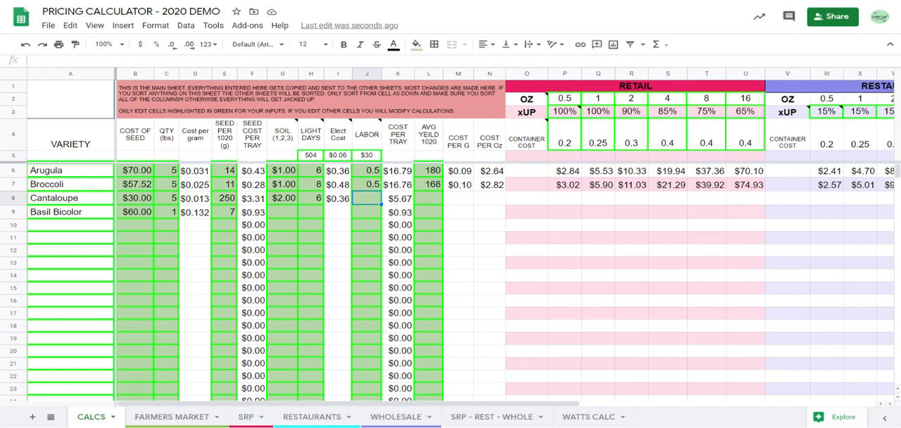
{"action": "left_click", "coordinate": [376, 156]}
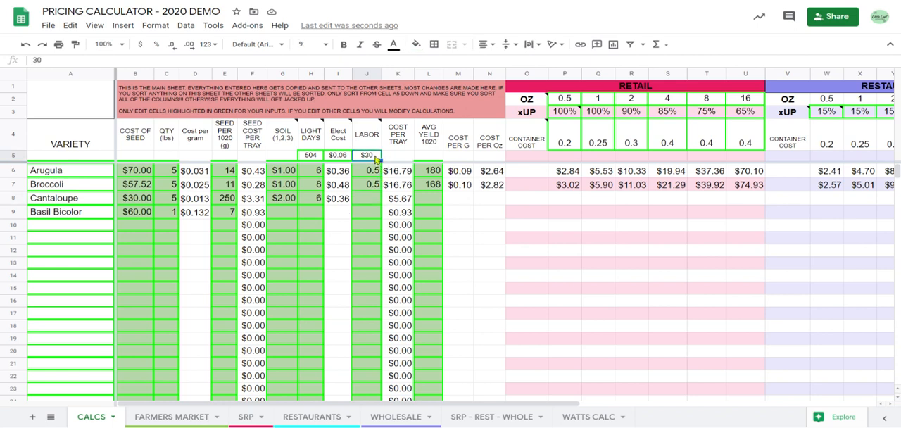
{"action": "left_click", "coordinate": [370, 201]}
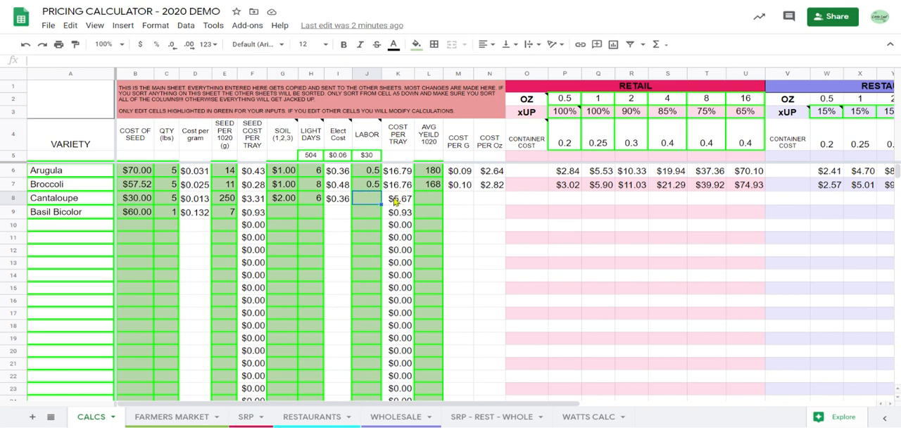
{"action": "left_click", "coordinate": [374, 157]}
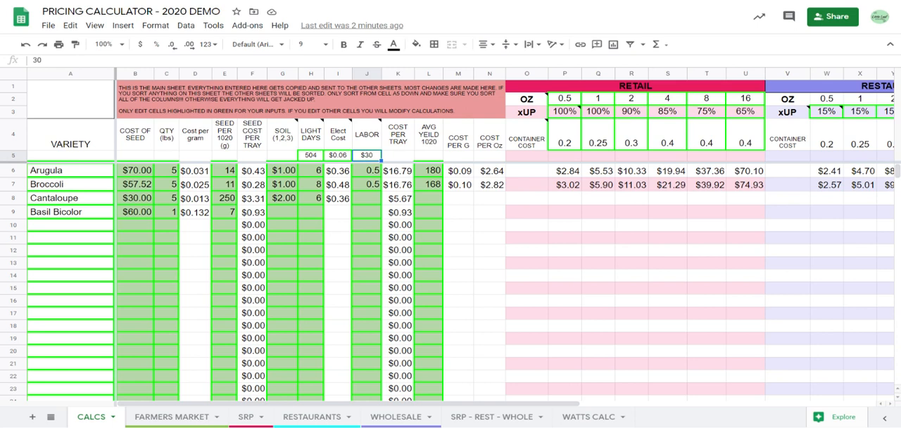
{"action": "left_click", "coordinate": [370, 200]}
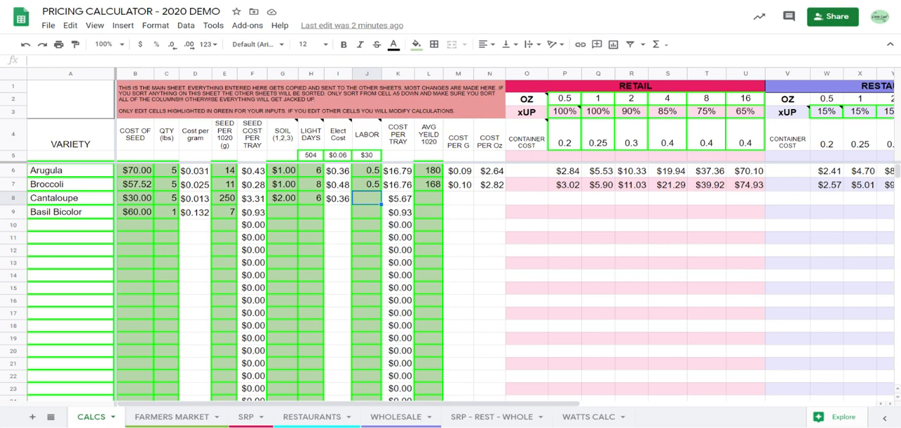
{"action": "left_click", "coordinate": [367, 159]}
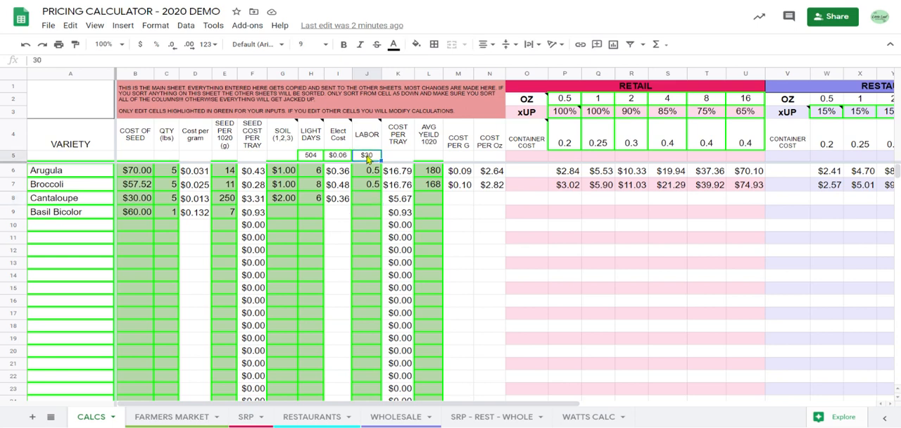
Set Cantaloupe's labor value to 1.
{"action": "left_click", "coordinate": [374, 200]}
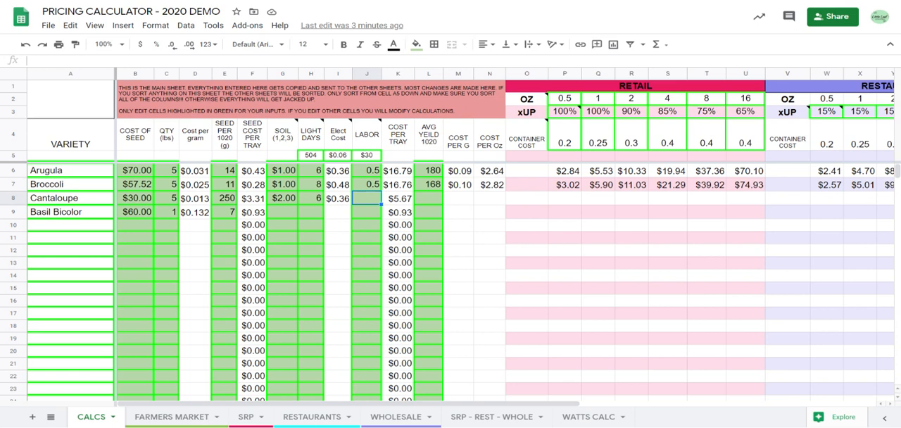
{"action": "type", "text": "3"}
{"action": "key", "text": "BackSpace"}
{"action": "type", "text": "1"}
{"action": "key", "text": "Tab"}
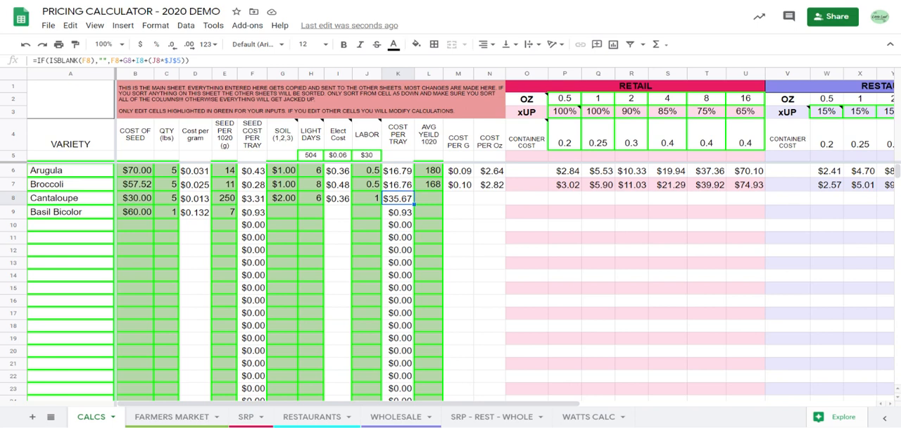
Set Cantaloupe's average yield per 1020 tray to 400 and check its Cost Per Oz formula.
{"action": "left_click", "coordinate": [436, 201]}
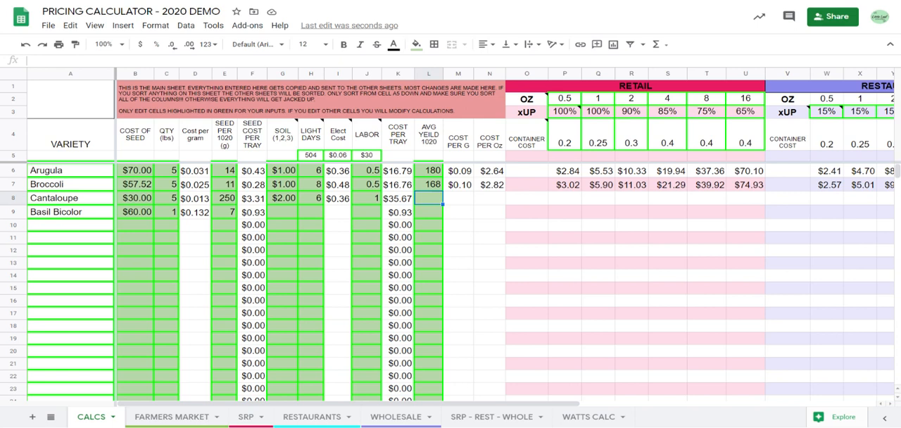
{"action": "type", "text": "400"}
{"action": "key", "text": "Tab"}
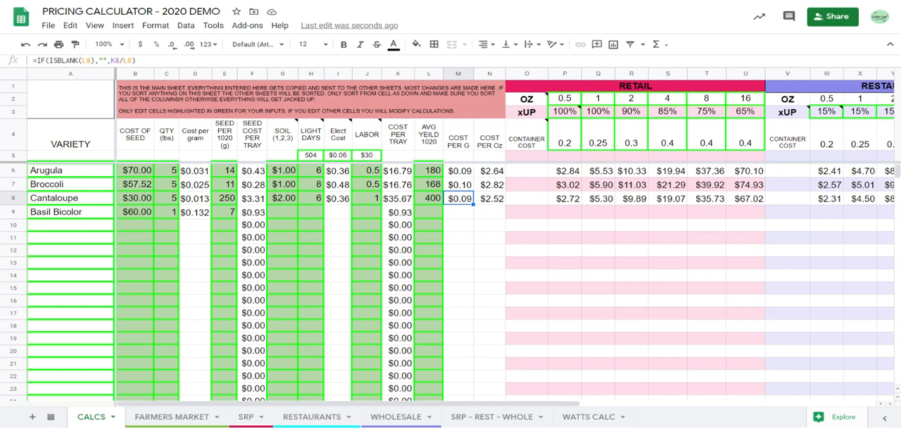
{"action": "left_click", "coordinate": [500, 206]}
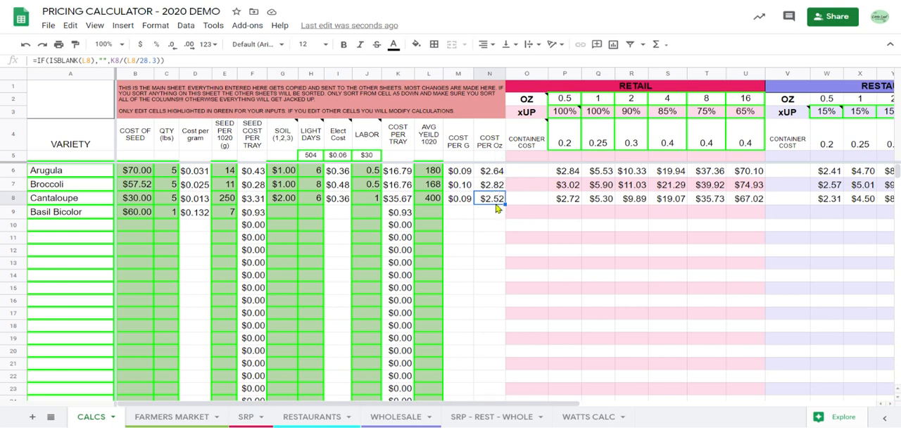
Clear Cantaloupe's average yield and re-enter it as 400 to demonstrate the effect on its prices.
{"action": "left_click", "coordinate": [431, 199]}
{"action": "key", "text": "Delete"}
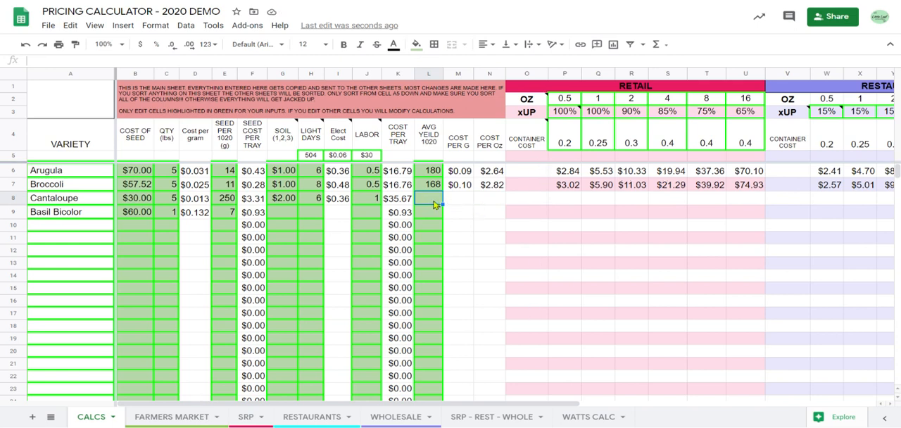
{"action": "type", "text": "400"}
{"action": "key", "text": "Tab"}
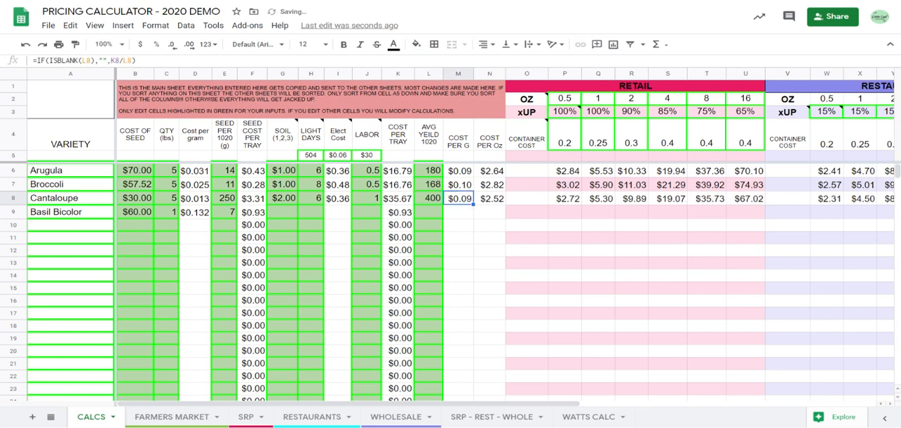
Check Cantaloupe's 0.5 oz retail price formula and try clearing the retail container costs for the 0.5, 1 and 2 oz sizes.
{"action": "left_click", "coordinate": [570, 200]}
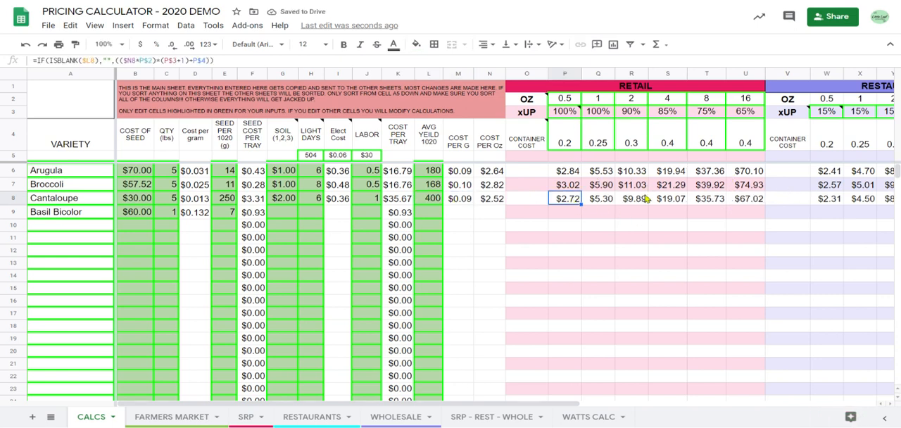
{"action": "left_click_drag", "start_coordinate": [745, 172], "coordinate": [633, 143]}
{"action": "left_click", "coordinate": [571, 139]}
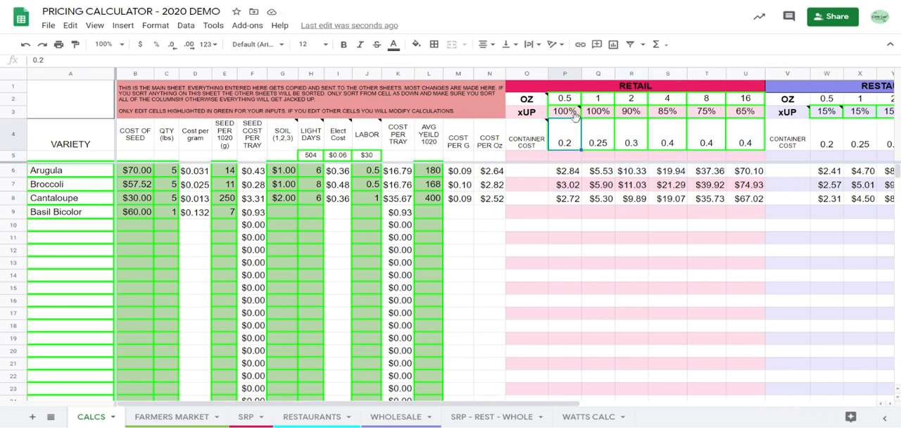
{"action": "key", "text": "Delete"}
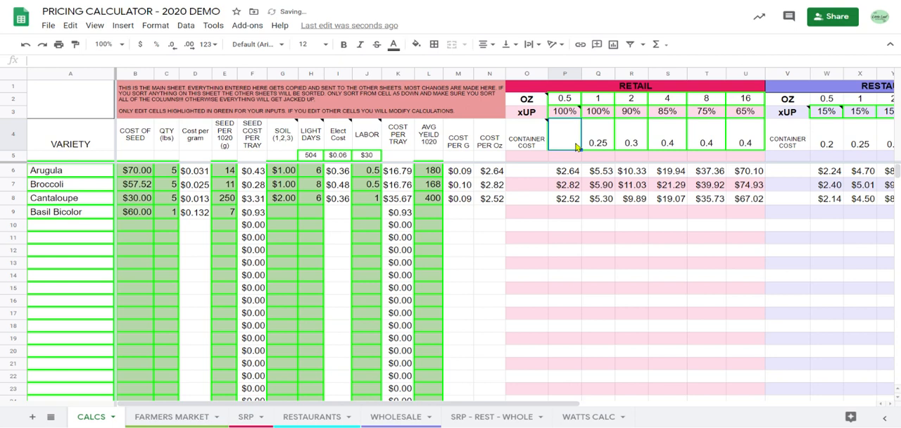
{"action": "left_click", "coordinate": [597, 147]}
{"action": "key", "text": "Delete"}
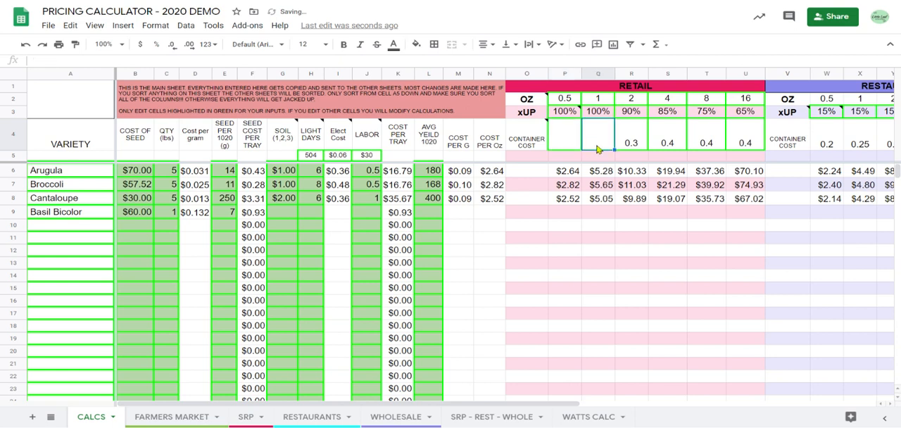
{"action": "left_click", "coordinate": [646, 138]}
{"action": "key", "text": "Delete"}
{"action": "key", "text": "Right"}
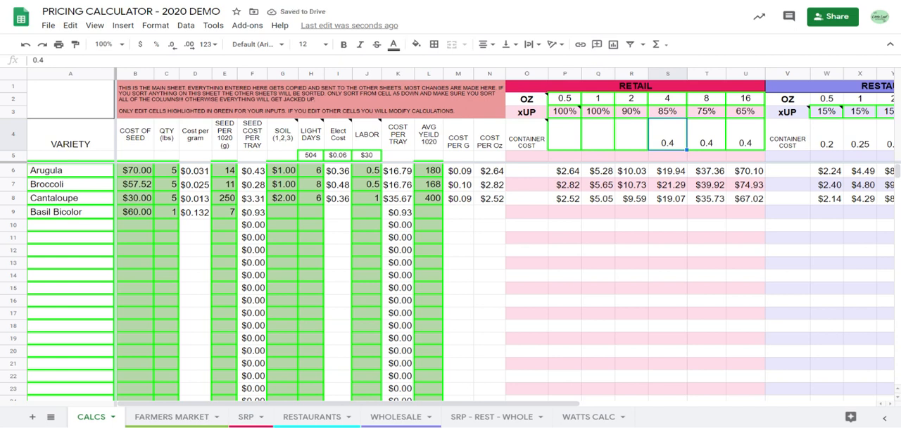
Try clearing the 0.5 and 1 oz package sizes in the RETAIL section.
{"action": "left_click", "coordinate": [568, 104]}
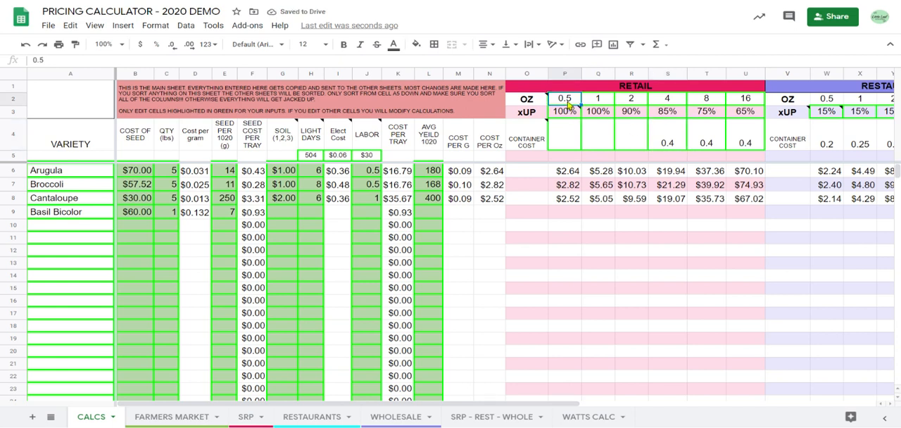
{"action": "key", "text": "Delete"}
{"action": "left_click", "coordinate": [594, 101]}
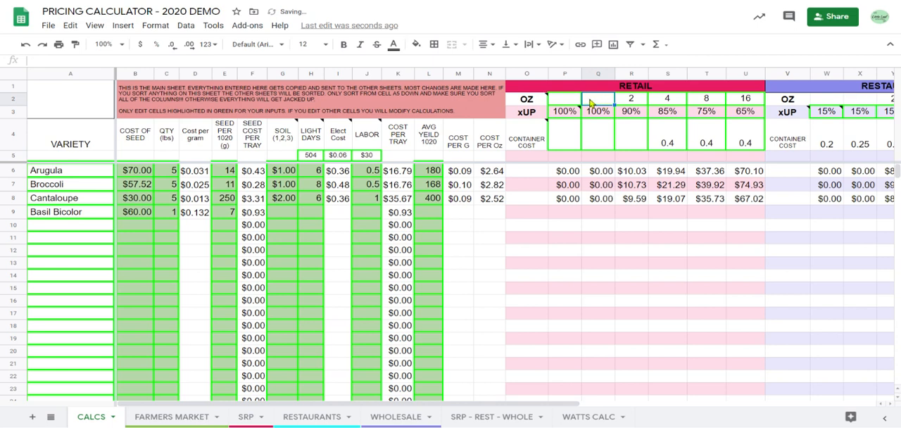
Undo the clearing of the retail package sizes and container costs.
{"action": "key", "text": "ctrl+z"}
{"action": "key", "text": "ctrl+z"}
{"action": "key", "text": "ctrl+z"}
{"action": "key", "text": "ctrl+z"}
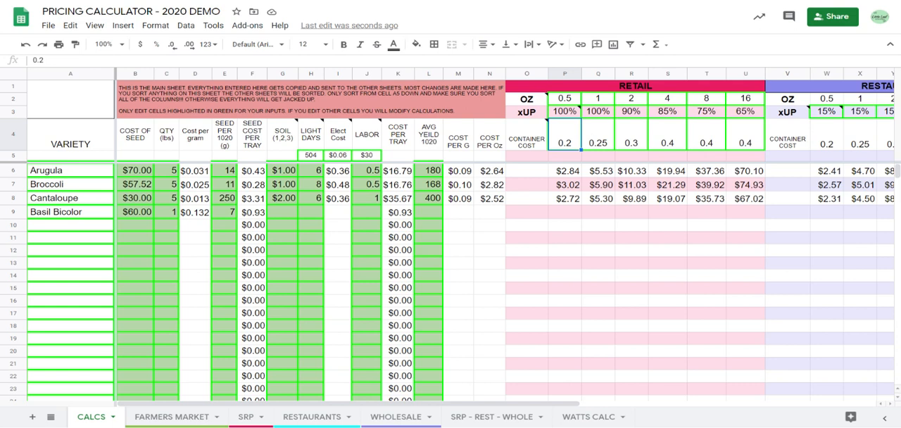
Examine the 0.5 oz and 1 oz package size inputs in the RETAIL section.
{"action": "left_click", "coordinate": [573, 103]}
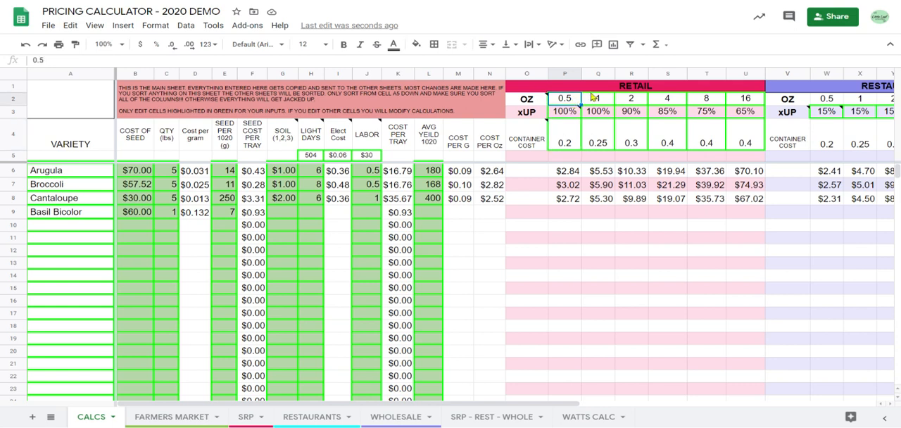
{"action": "left_click", "coordinate": [605, 99]}
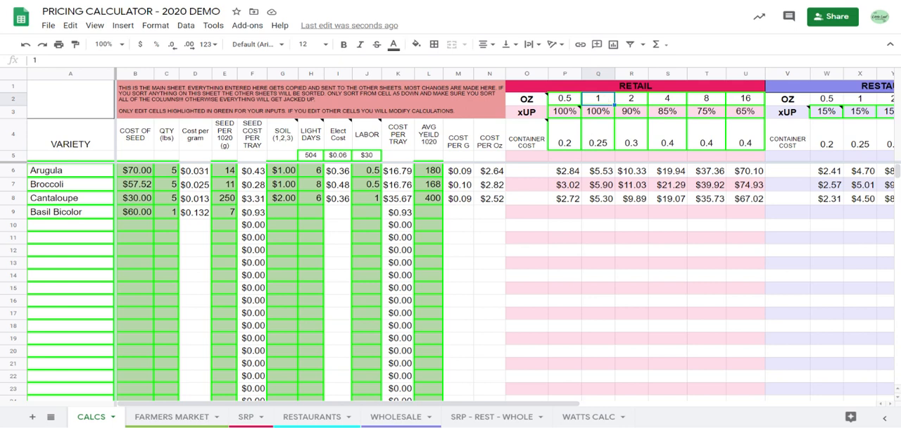
{"action": "left_click", "coordinate": [567, 103]}
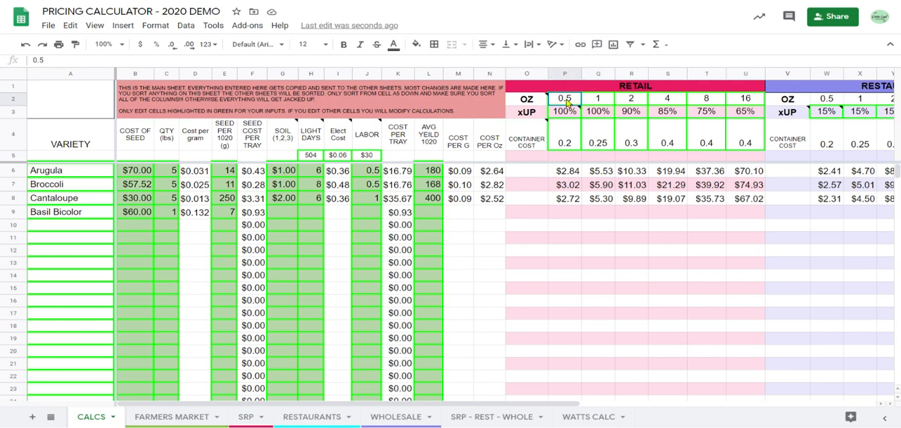
Review the 0.5, 1 and 2 oz package sizes and the markup row in the RETAIL section.
{"action": "left_click", "coordinate": [605, 101]}
{"action": "left_click", "coordinate": [644, 104]}
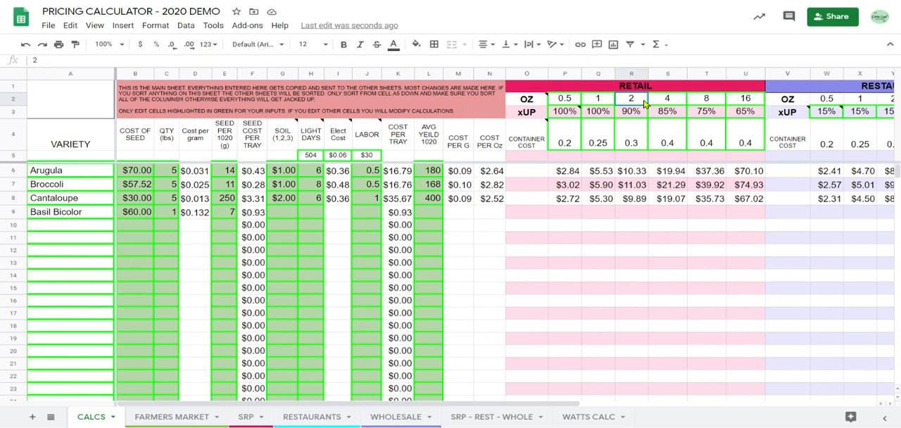
{"action": "left_click", "coordinate": [567, 103]}
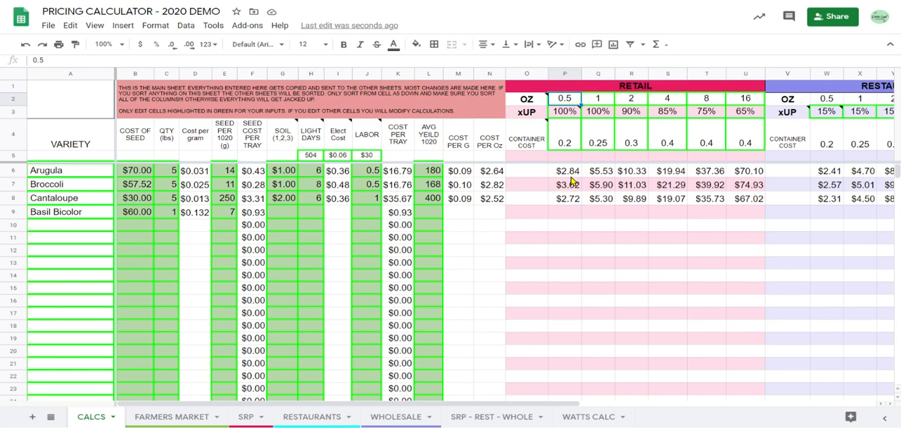
{"action": "left_click", "coordinate": [594, 102]}
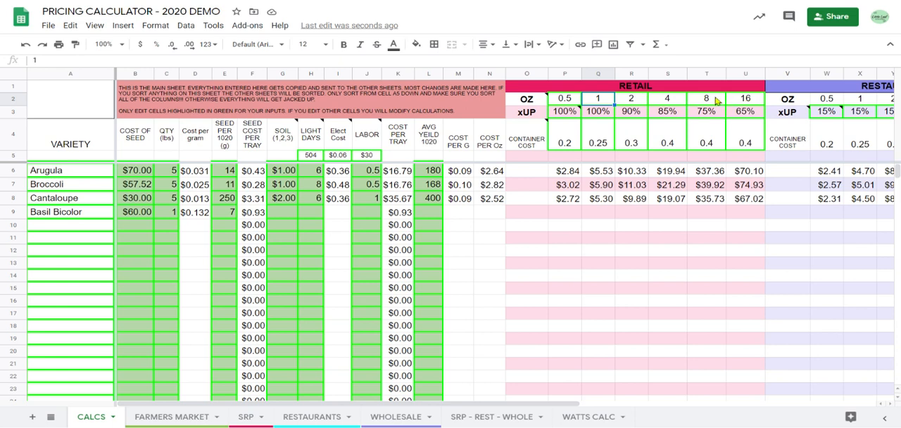
{"action": "mouse_move", "coordinate": [572, 118]}
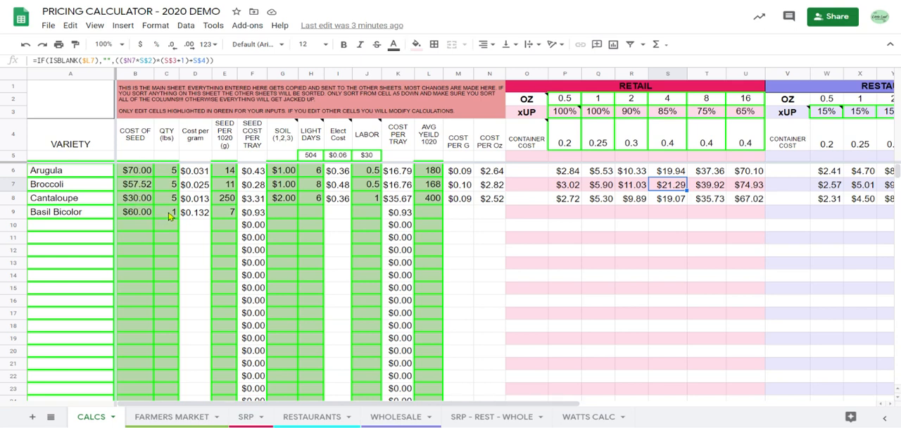
Examine Basil Bicolor's row from seed quantity through soil, light days, labor, cost per tray and cost per gram.
{"action": "left_click", "coordinate": [169, 216]}
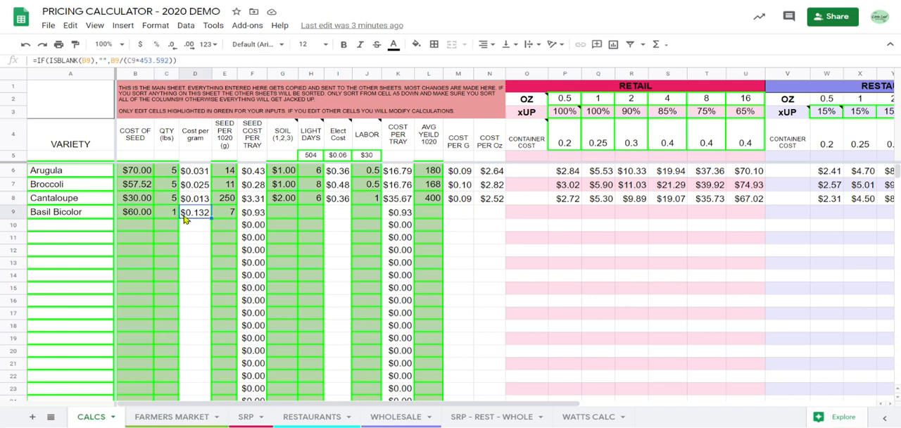
{"action": "left_click", "coordinate": [197, 216]}
{"action": "left_click", "coordinate": [230, 216]}
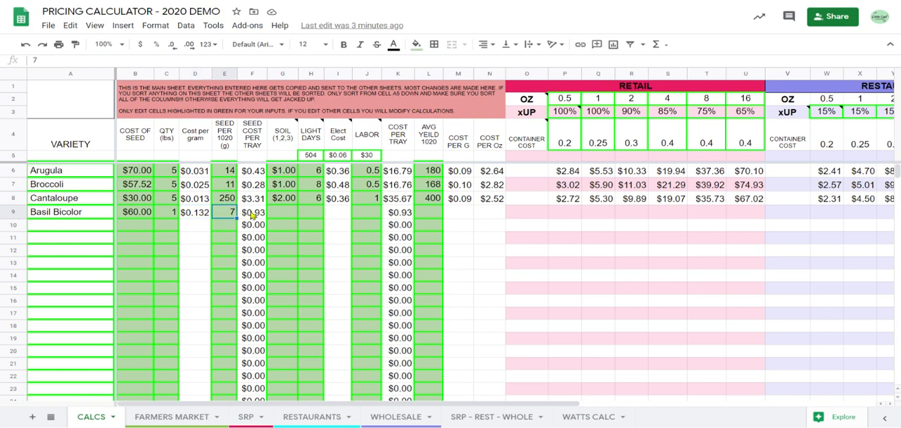
{"action": "left_click", "coordinate": [304, 219]}
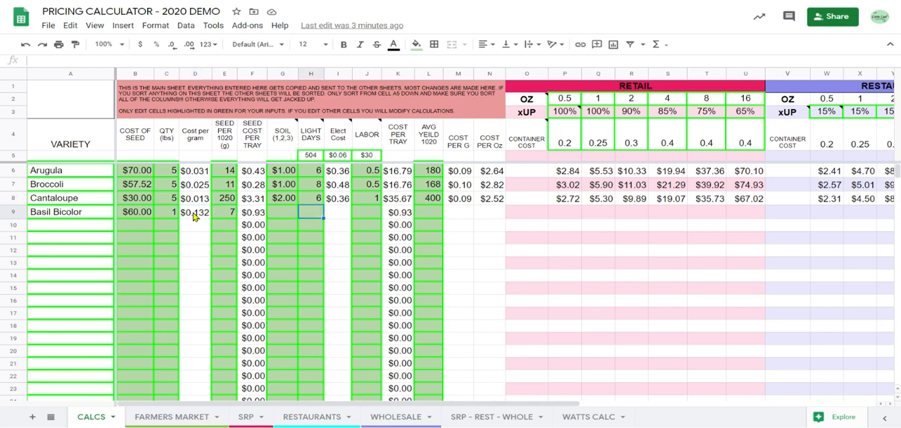
{"action": "left_click", "coordinate": [290, 212]}
{"action": "left_click", "coordinate": [313, 214]}
{"action": "left_click", "coordinate": [342, 214]}
{"action": "left_click", "coordinate": [360, 214]}
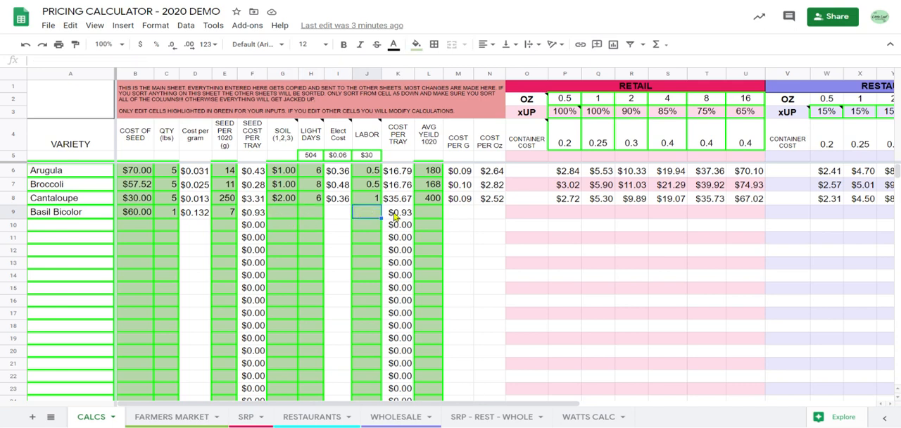
{"action": "left_click", "coordinate": [397, 215]}
{"action": "left_click", "coordinate": [464, 213]}
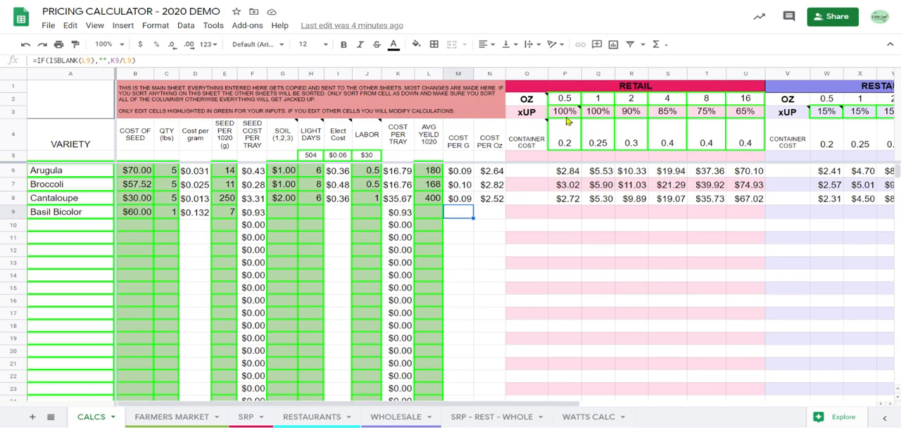
Inspect the 0.5 oz xUP percentage and the Arugula and Broccoli price formulas in the RESTAURANT section.
{"action": "mouse_move", "coordinate": [571, 117]}
{"action": "scroll", "coordinate": [653, 193], "scroll_direction": "right", "scroll_amount": 10}
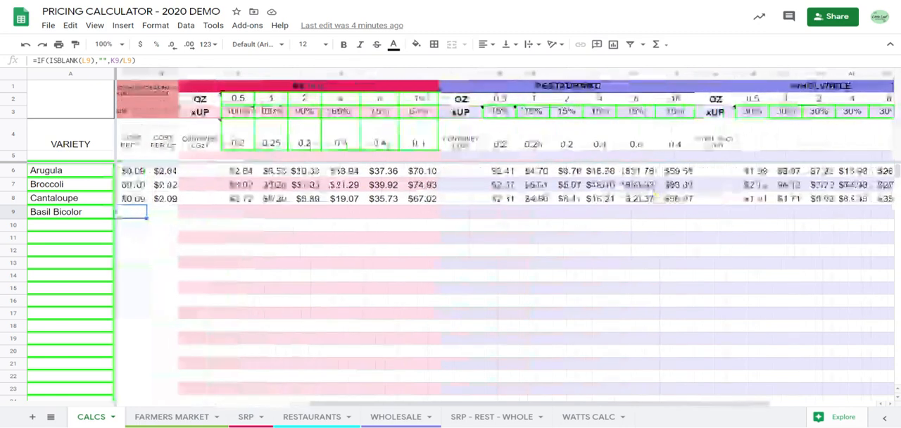
{"action": "left_click", "coordinate": [500, 114]}
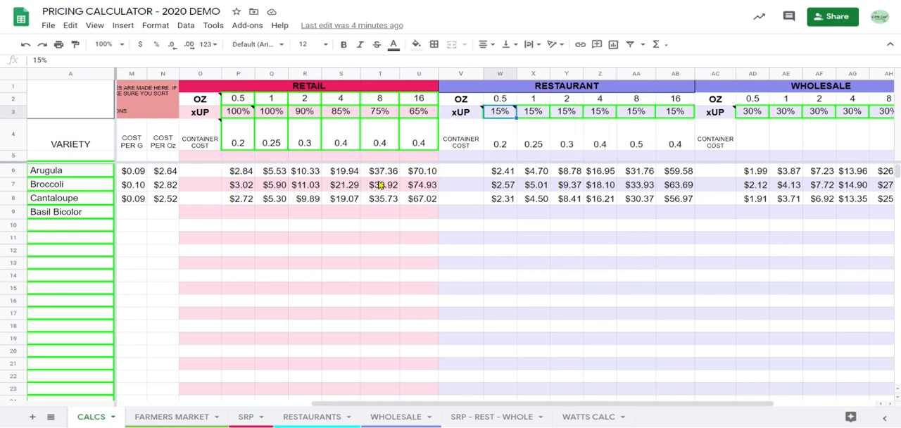
{"action": "mouse_move", "coordinate": [512, 115]}
{"action": "left_click", "coordinate": [501, 171]}
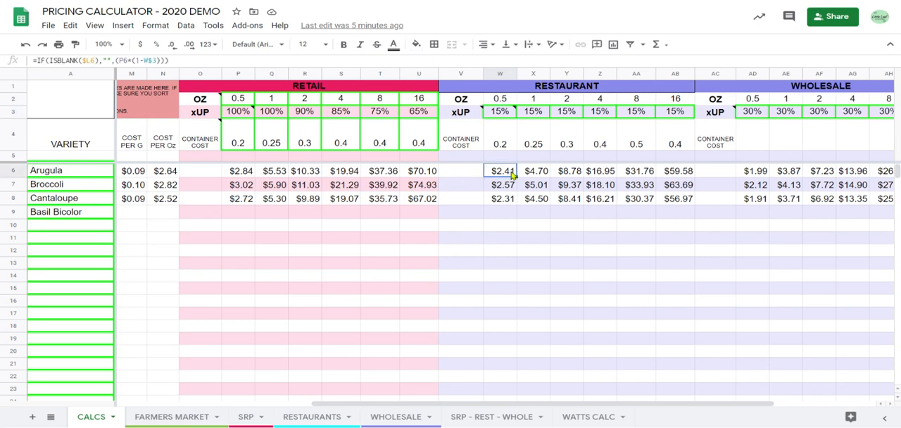
{"action": "left_click", "coordinate": [534, 178]}
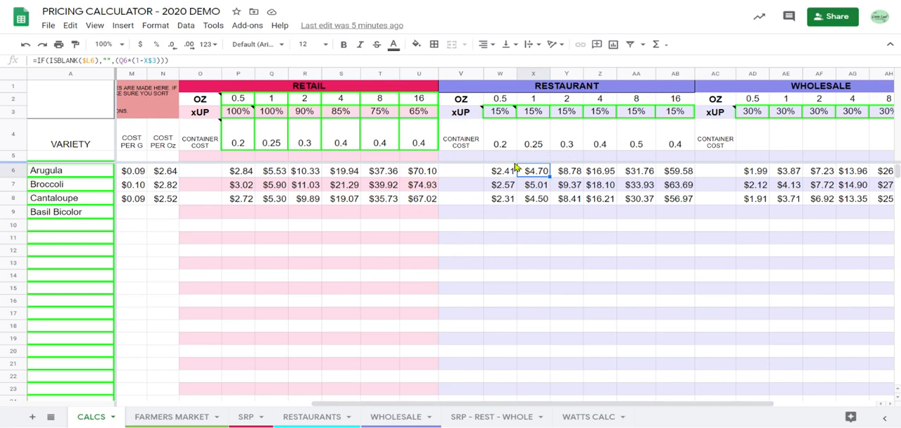
{"action": "left_click_drag", "start_coordinate": [599, 175], "coordinate": [575, 174]}
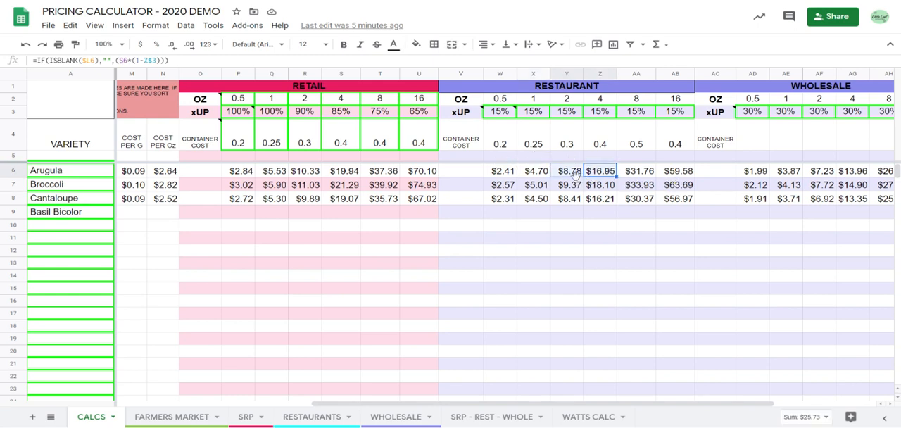
{"action": "left_click", "coordinate": [608, 184]}
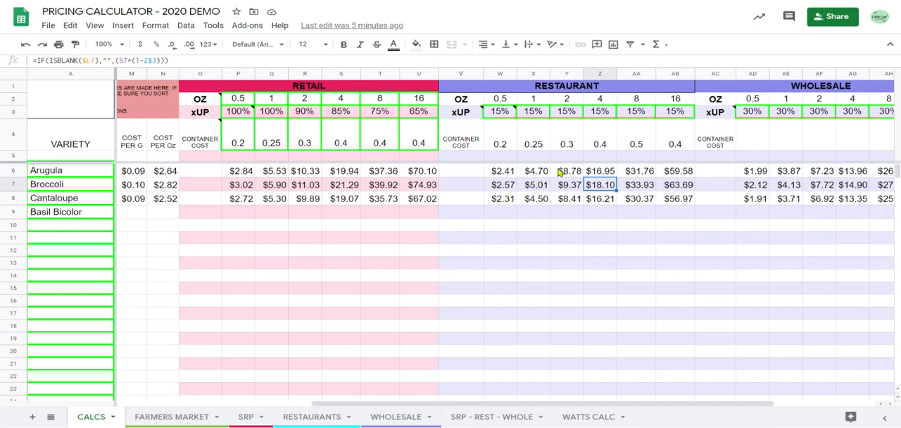
Compare Arugula's 0.5, 1 and 2 oz retail price formulas with its 0.5 oz restaurant price formula.
{"action": "left_click", "coordinate": [241, 171]}
{"action": "left_click", "coordinate": [266, 173]}
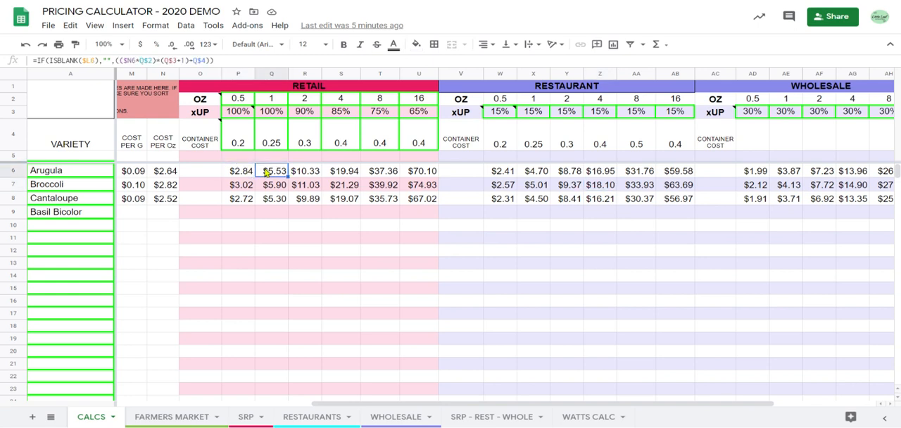
{"action": "left_click", "coordinate": [294, 175]}
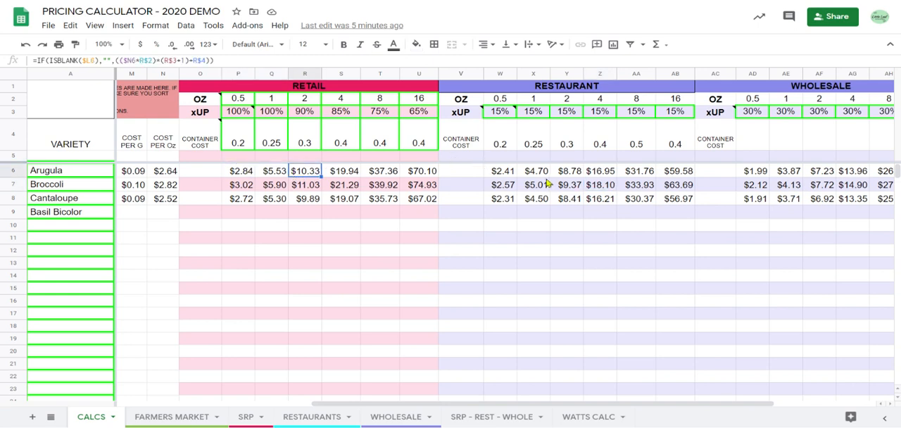
{"action": "left_click", "coordinate": [497, 169]}
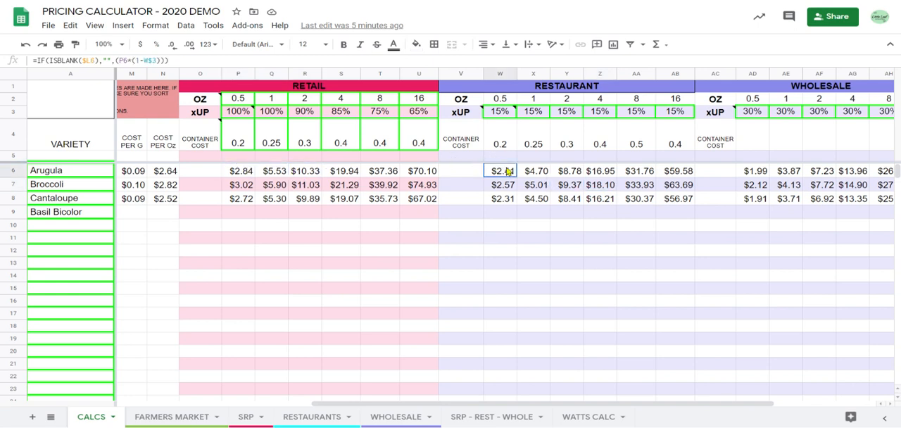
{"action": "left_click", "coordinate": [266, 175]}
{"action": "left_click", "coordinate": [247, 175]}
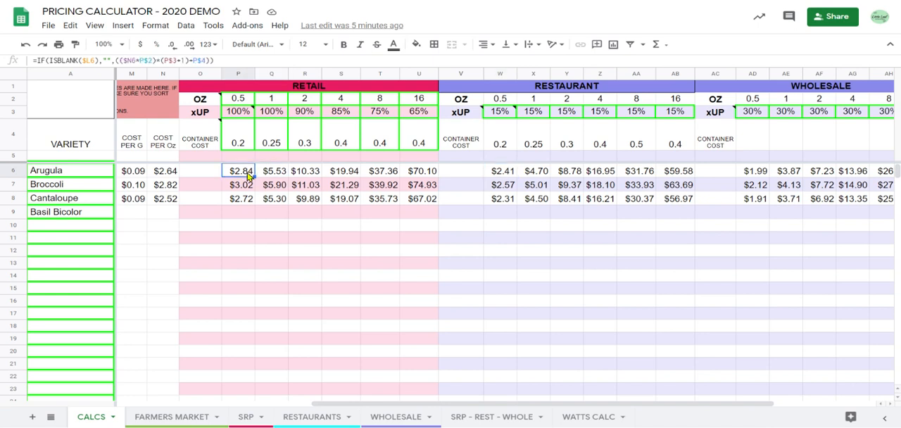
{"action": "left_click", "coordinate": [506, 178]}
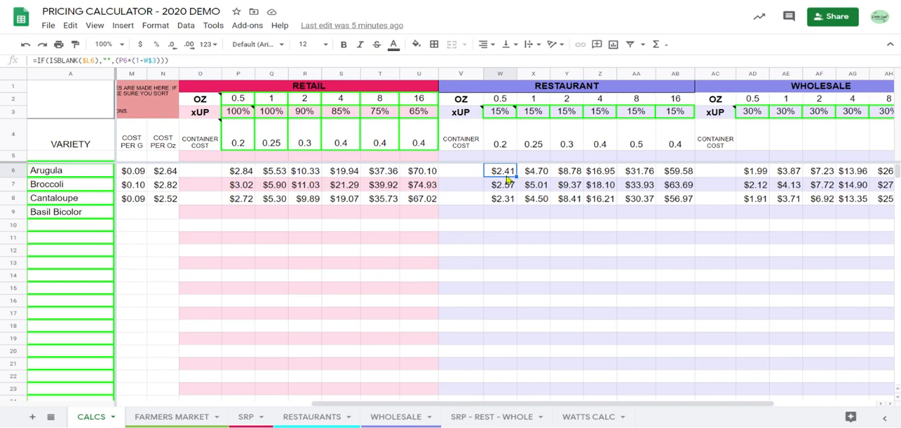
Examine the WHOLESALE section's 0.5 and 1 oz xUP percentages and Arugula's 0.5 oz wholesale price formula.
{"action": "scroll", "coordinate": [508, 179], "scroll_direction": "right", "scroll_amount": 3}
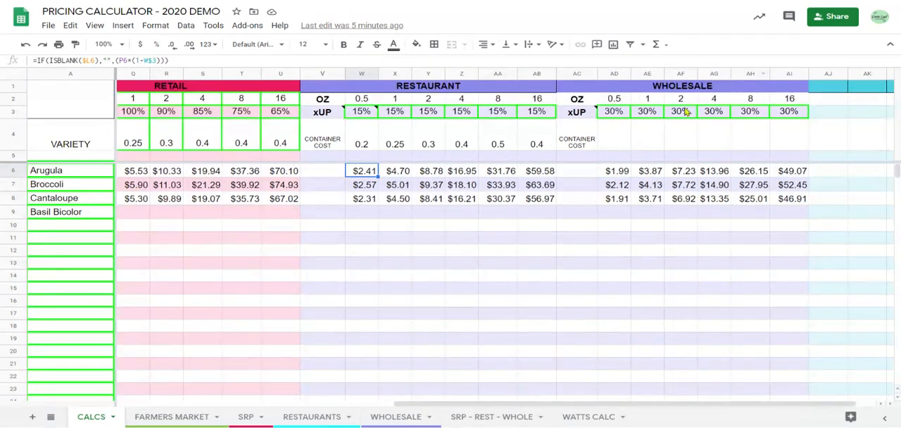
{"action": "left_click", "coordinate": [702, 87]}
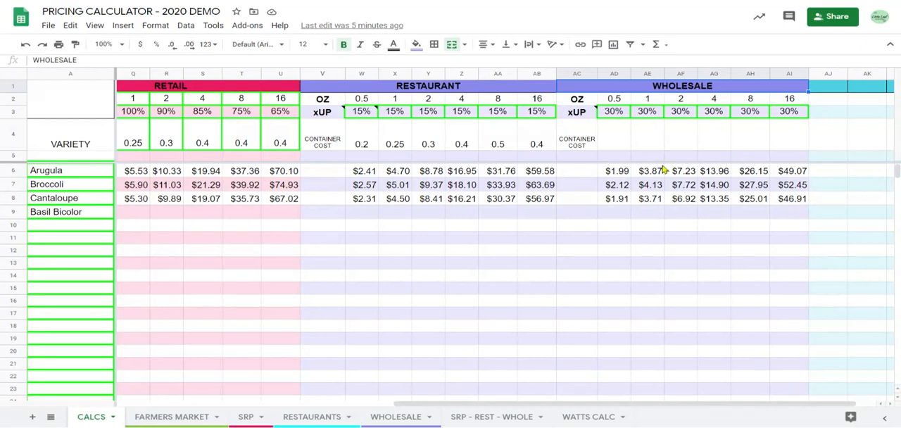
{"action": "left_click", "coordinate": [621, 176]}
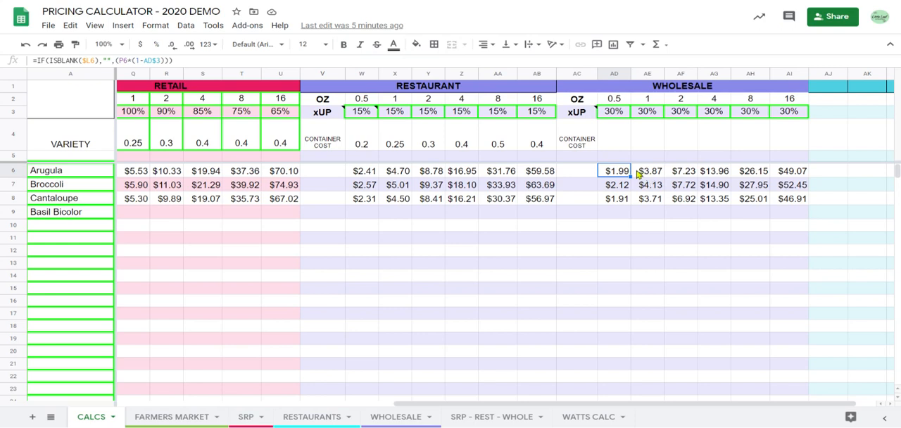
{"action": "left_click", "coordinate": [617, 115]}
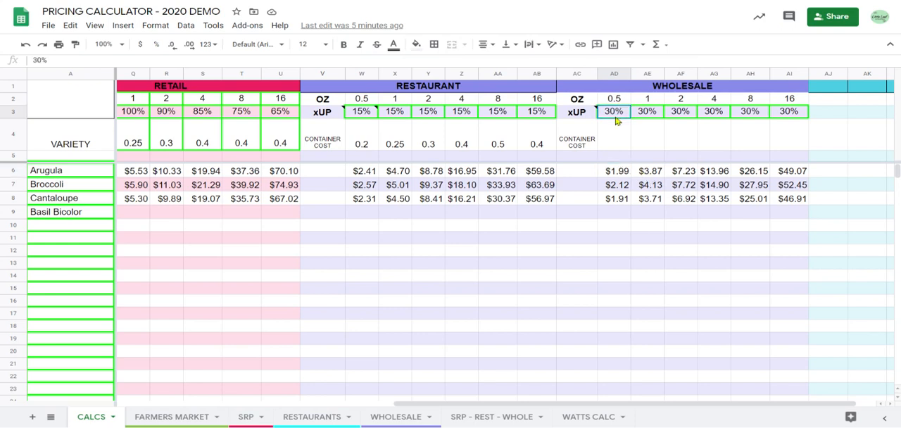
{"action": "left_click", "coordinate": [651, 115]}
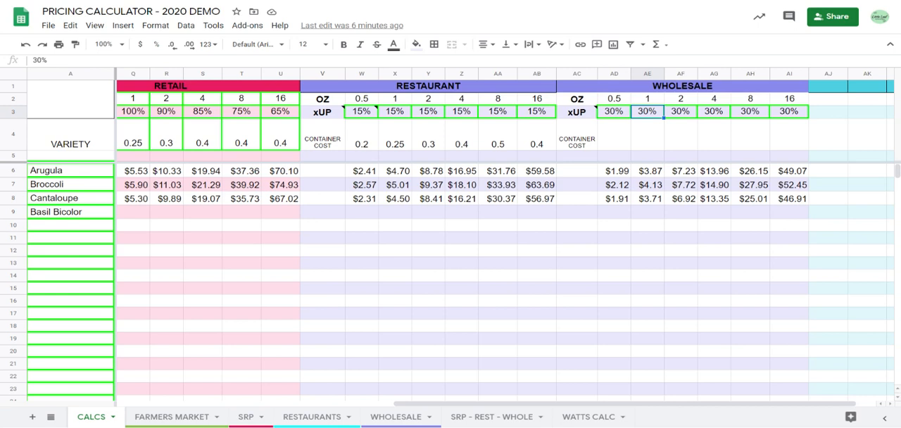
{"action": "left_click", "coordinate": [717, 90]}
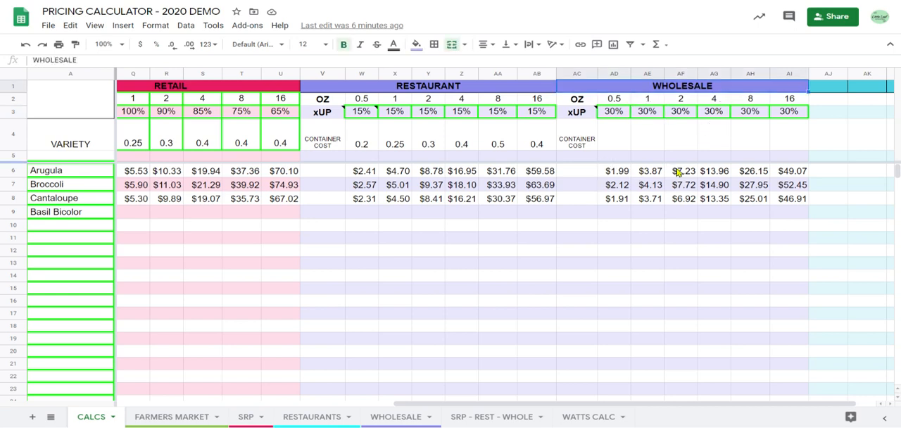
Clear the container costs for all six package sizes in the RESTAURANT section.
{"action": "left_click", "coordinate": [358, 134]}
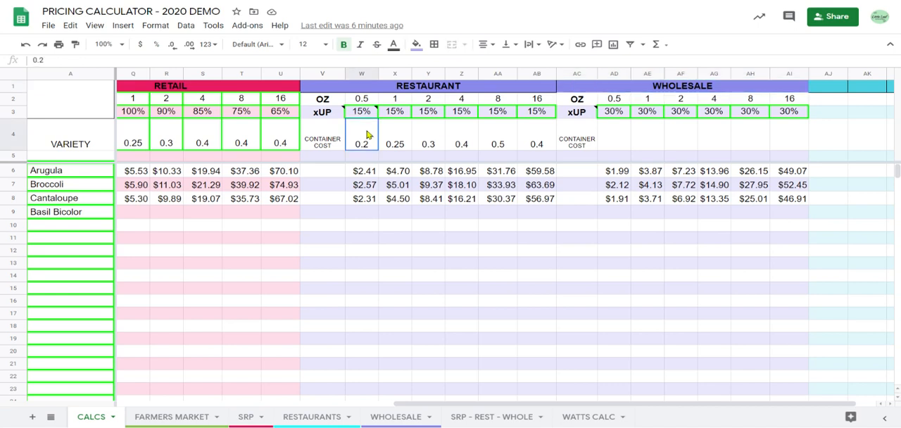
{"action": "key", "text": "Delete"}
{"action": "key", "text": "Right"}
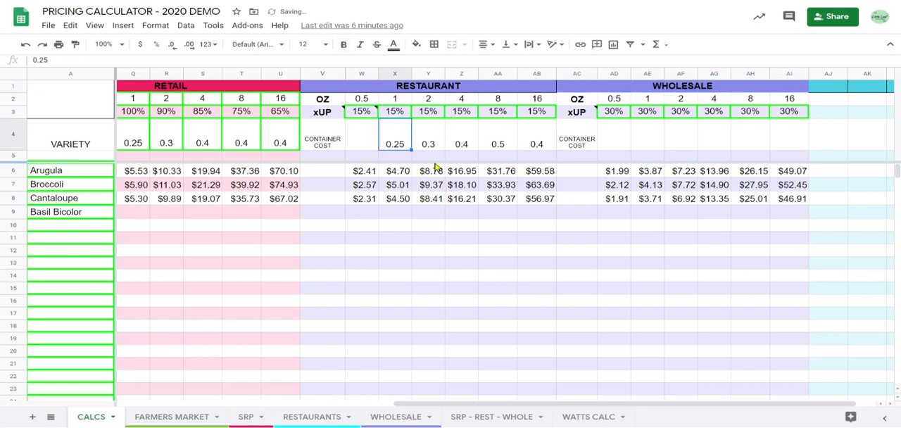
{"action": "key", "text": "Delete"}
{"action": "key", "text": "Right"}
{"action": "key", "text": "Delete"}
{"action": "key", "text": "Right"}
{"action": "key", "text": "Delete"}
{"action": "key", "text": "Right"}
{"action": "key", "text": "Right"}
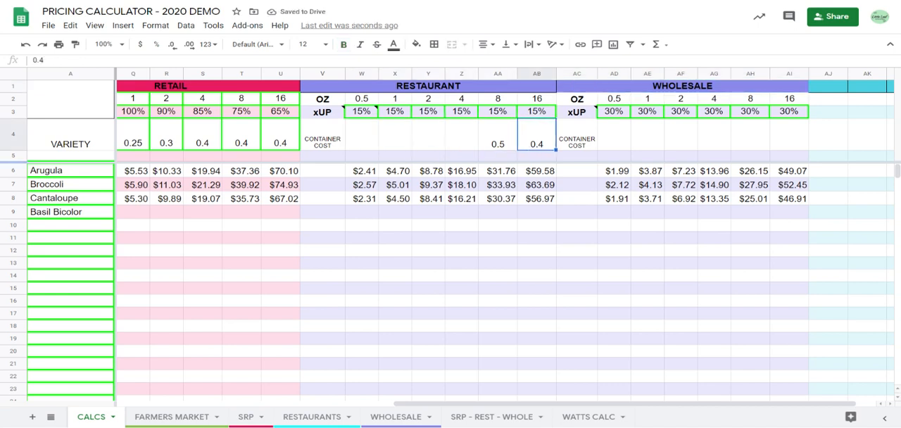
{"action": "key", "text": "Delete"}
{"action": "key", "text": "Left"}
{"action": "key", "text": "Delete"}
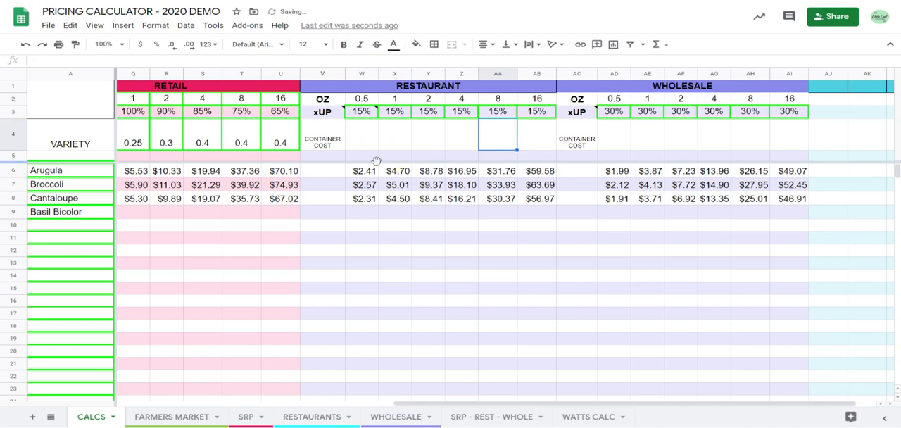
Set the rounding value on the FARMERS MARKET sheet to 0.5.
{"action": "scroll", "coordinate": [377, 161], "scroll_direction": "left", "scroll_amount": 2}
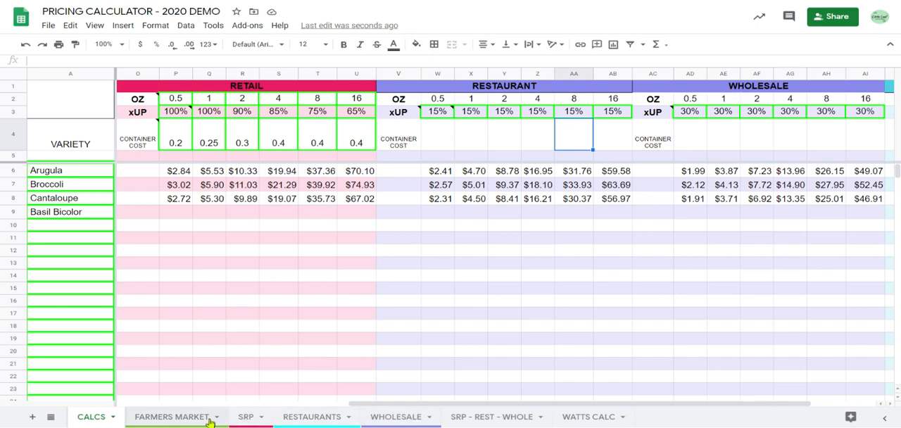
{"action": "left_click", "coordinate": [176, 417]}
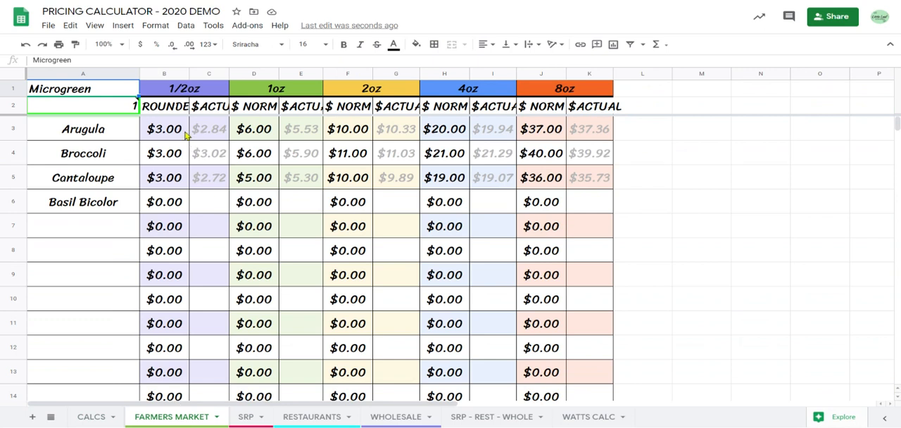
{"action": "left_click", "coordinate": [125, 107]}
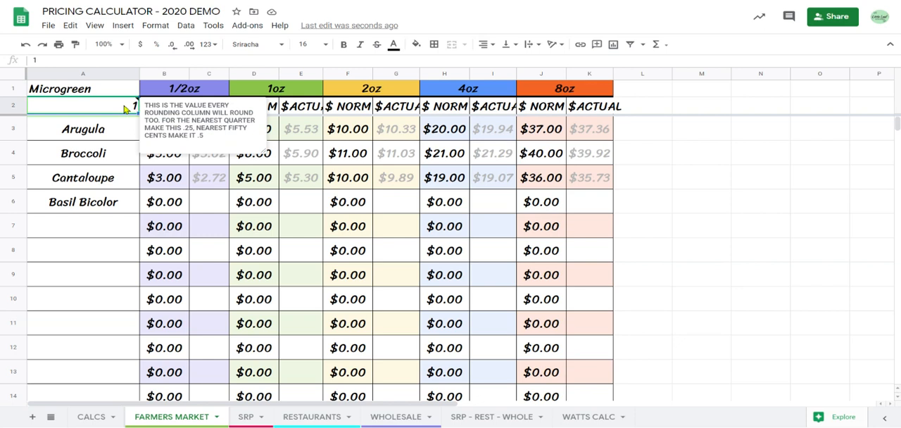
{"action": "type", "text": ".5"}
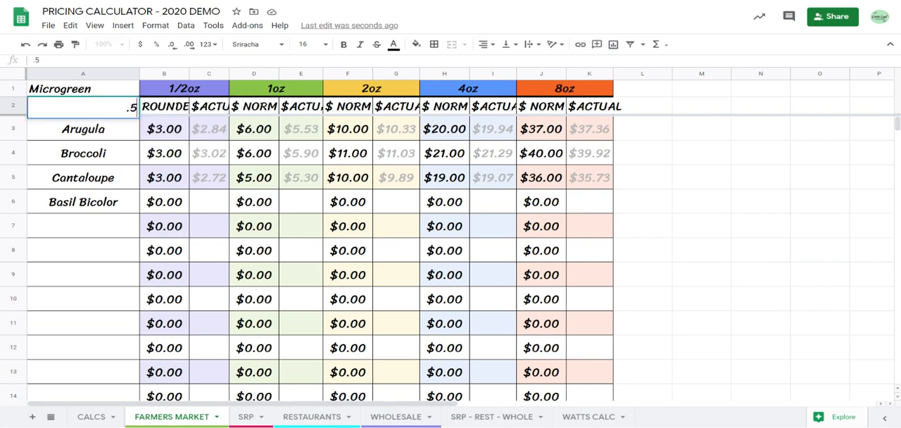
{"action": "key", "text": "Return"}
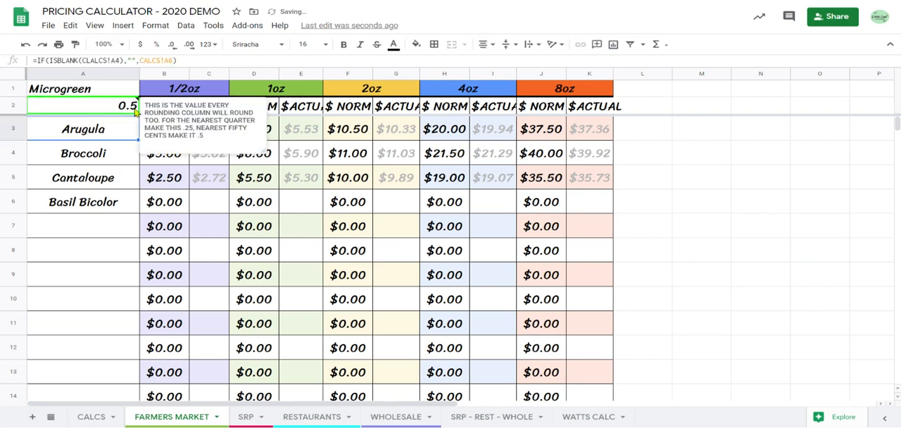
Compare Cantaloupe's 1/2oz rounded price formula with its actual price formula, and read the rounding value's note.
{"action": "left_click", "coordinate": [167, 173]}
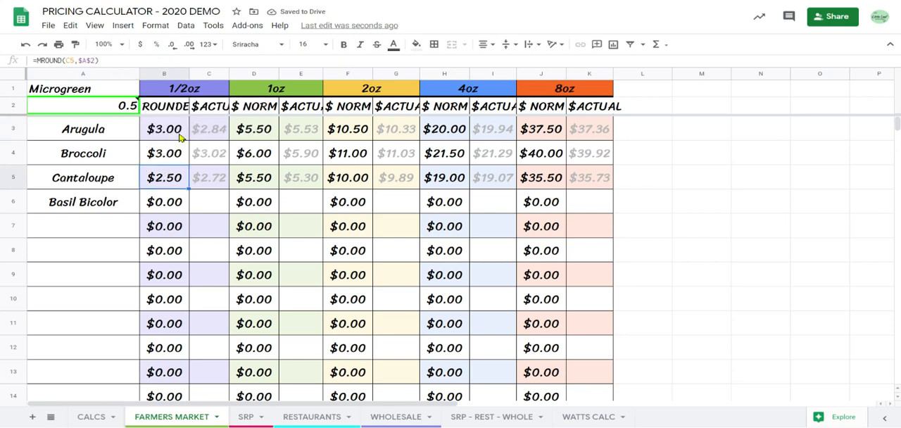
{"action": "left_click", "coordinate": [200, 183]}
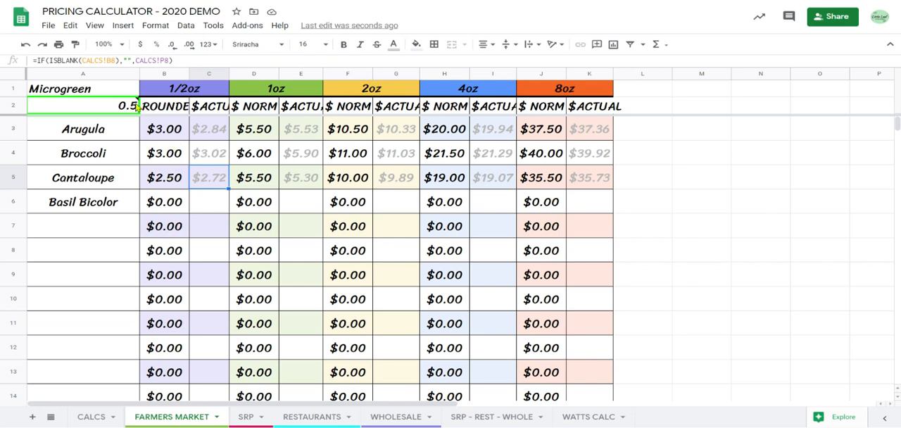
{"action": "mouse_move", "coordinate": [131, 108]}
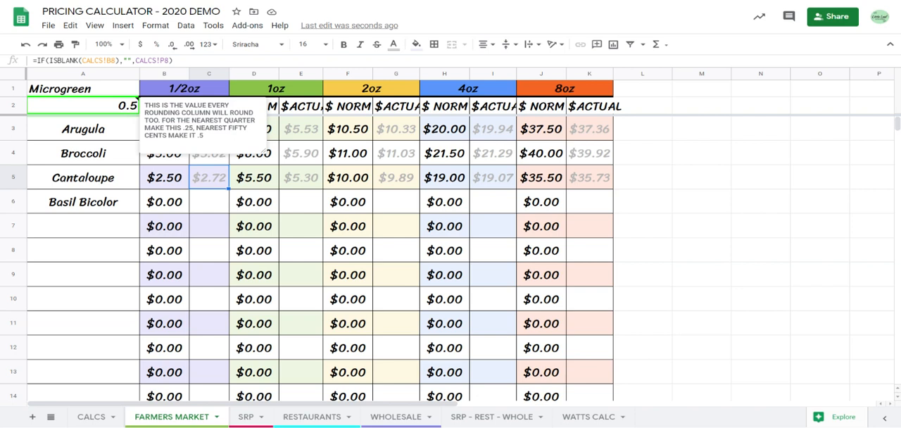
Set the rounding value on the FARMERS MARKET sheet to 0.25.
{"action": "type", "text": ".2"}
{"action": "key", "text": "Return"}
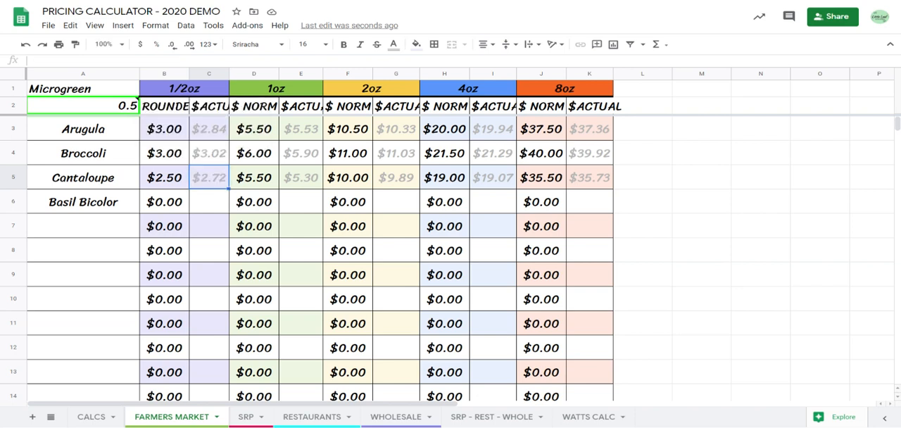
{"action": "left_click", "coordinate": [131, 108]}
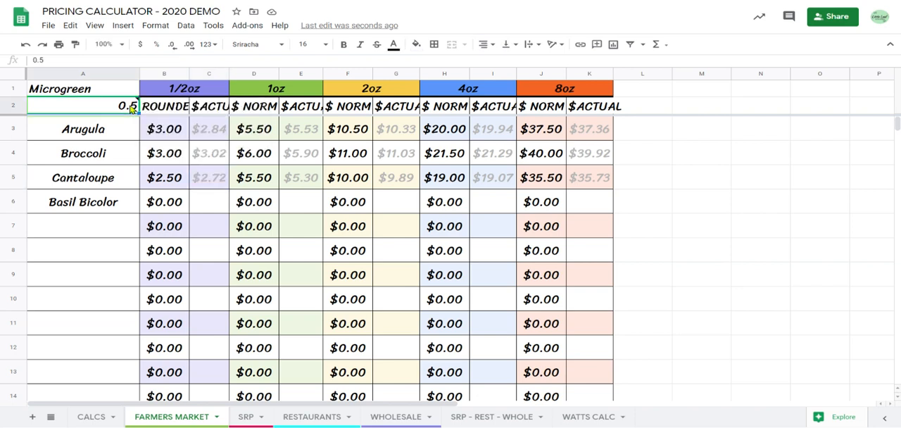
{"action": "type", "text": ".5"}
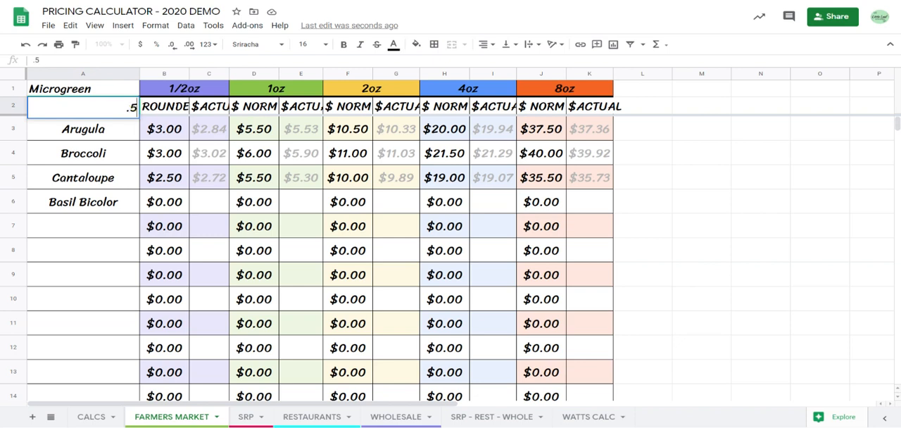
{"action": "key", "text": "BackSpace"}
{"action": "type", "text": "25"}
{"action": "key", "text": "Return"}
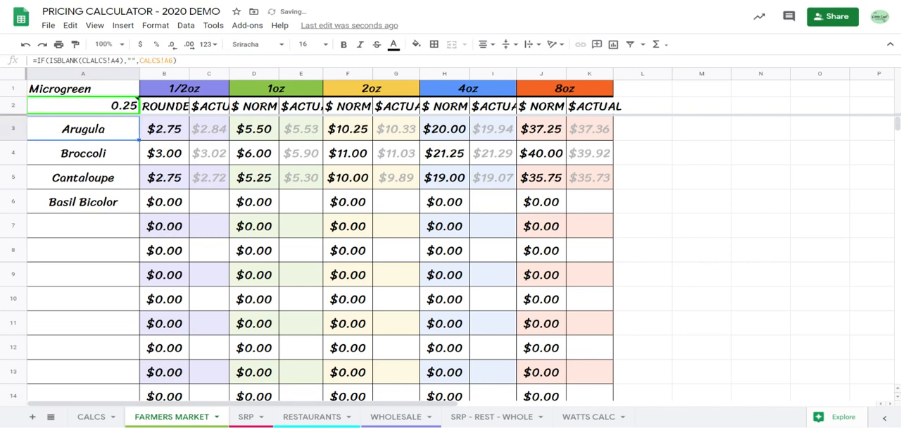
Try 0.5 and then 0.99 as the rounding value on the FARMERS MARKET sheet.
{"action": "left_click", "coordinate": [131, 108]}
{"action": "type", "text": ".5"}
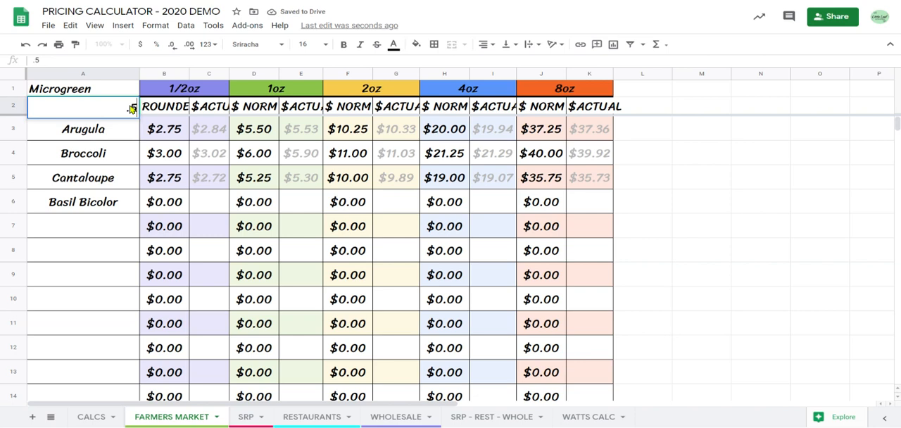
{"action": "key", "text": "Return"}
{"action": "left_click", "coordinate": [130, 107]}
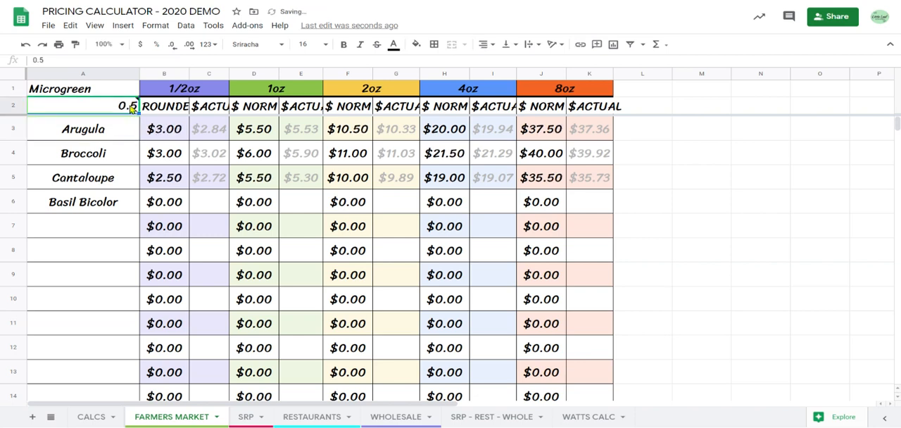
{"action": "type", "text": ".99"}
{"action": "key", "text": "Return"}
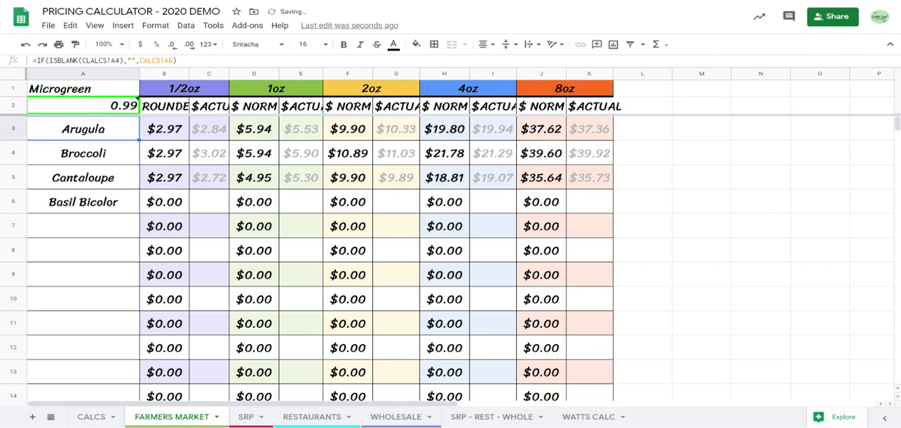
{"action": "mouse_move", "coordinate": [126, 115]}
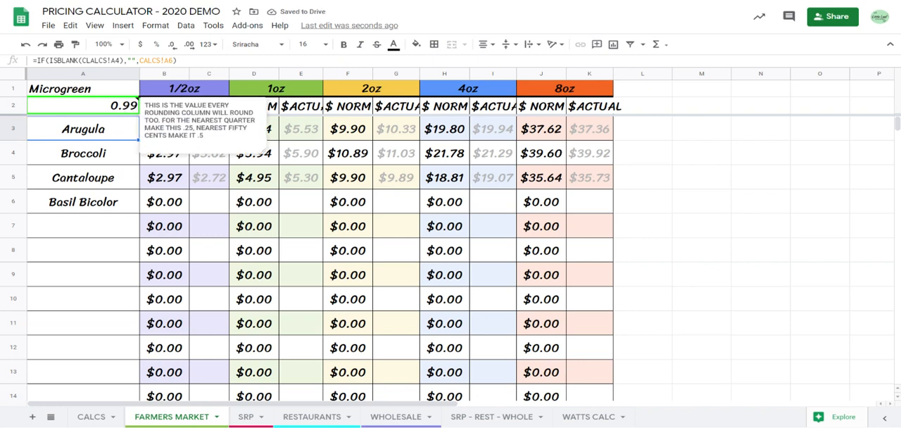
{"action": "type", "text": "1"}
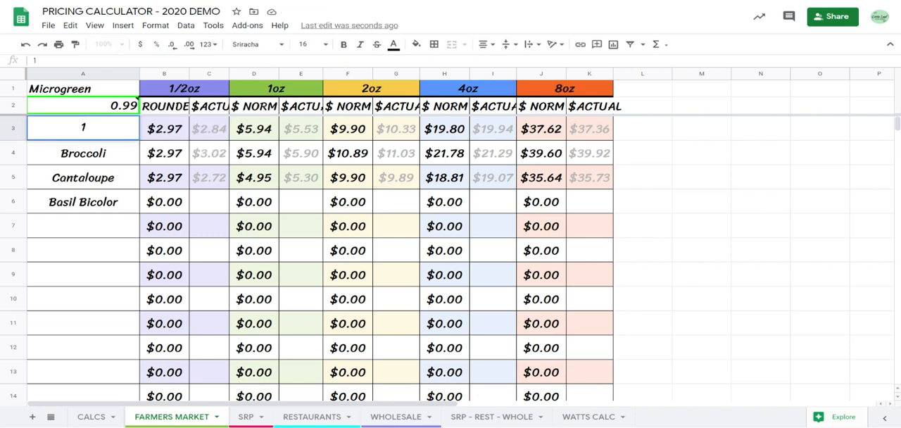
{"action": "key", "text": "BackSpace"}
{"action": "key", "text": "Escape"}
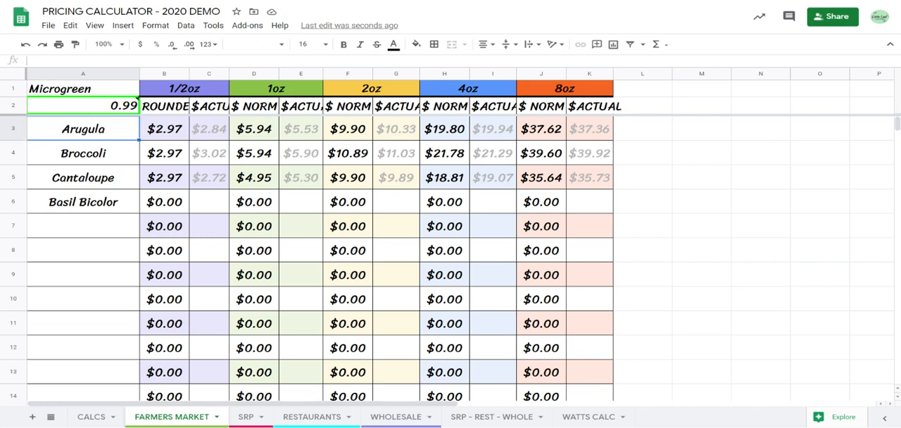
Set the rounding value on the FARMERS MARKET sheet to 1.
{"action": "left_click", "coordinate": [128, 112]}
{"action": "type", "text": "1"}
{"action": "key", "text": "Return"}
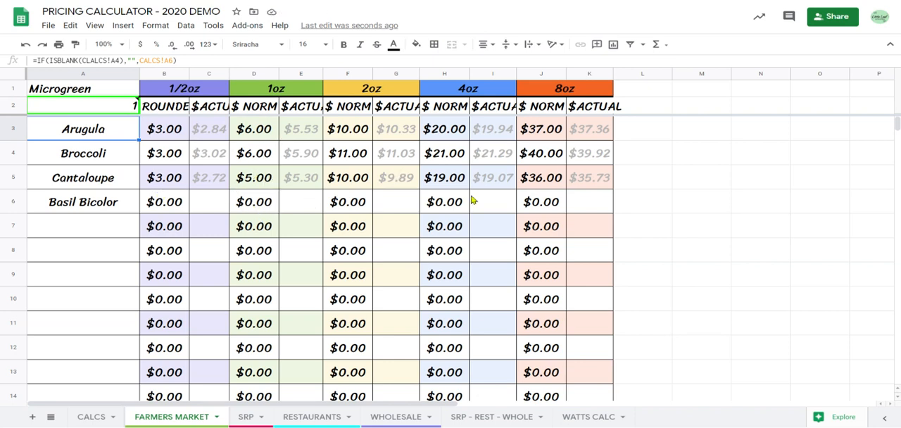
Set the rounding value on the SRP sheet to 0.01.
{"action": "left_click", "coordinate": [246, 416]}
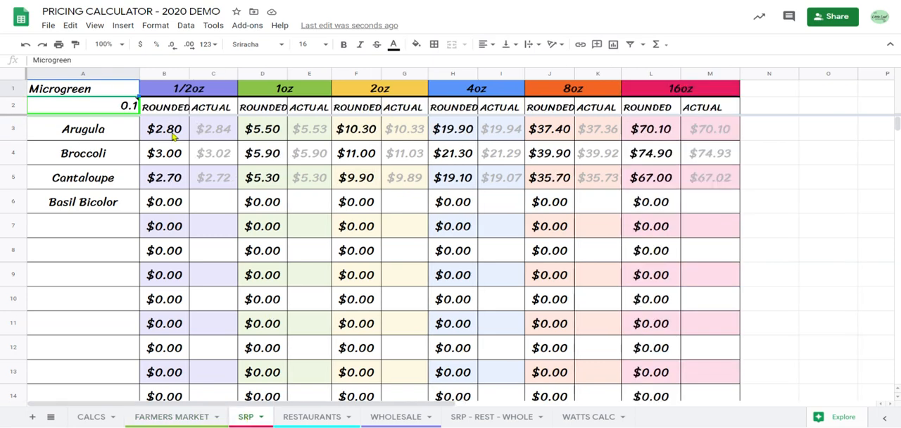
{"action": "left_click", "coordinate": [121, 106]}
{"action": "type", "text": "0.01"}
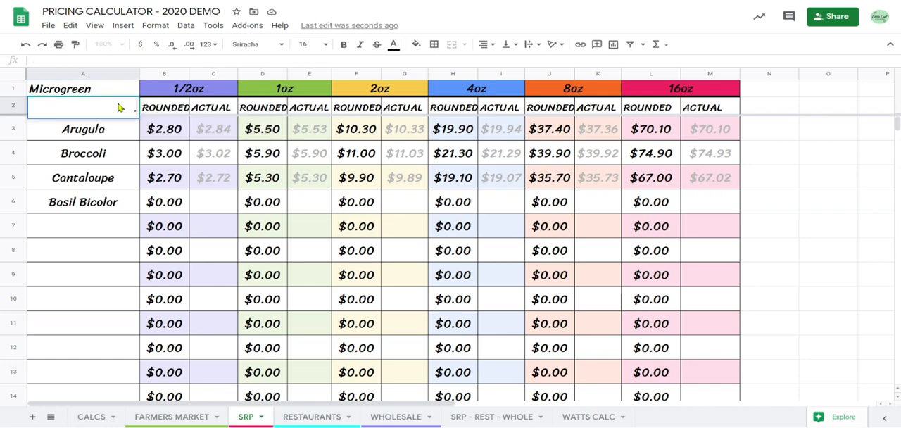
{"action": "key", "text": "Return"}
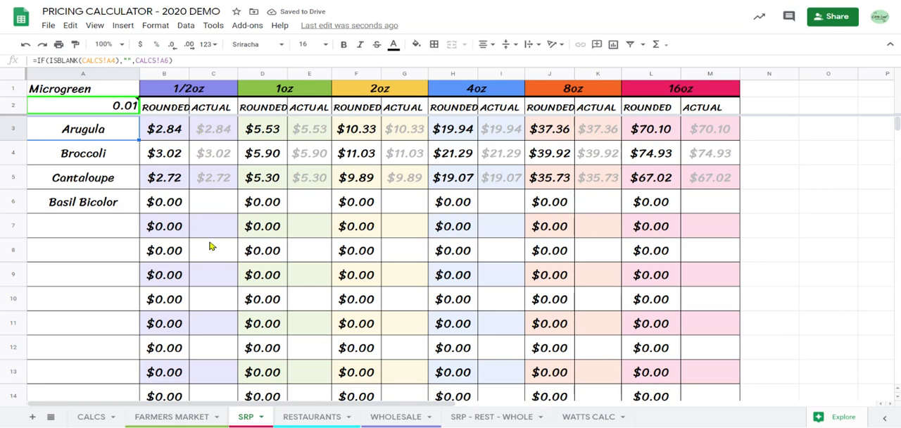
Review the rounding value and the rounded and actual prices on the RESTAURANTS and WHOLESALE sheets.
{"action": "left_click", "coordinate": [325, 417]}
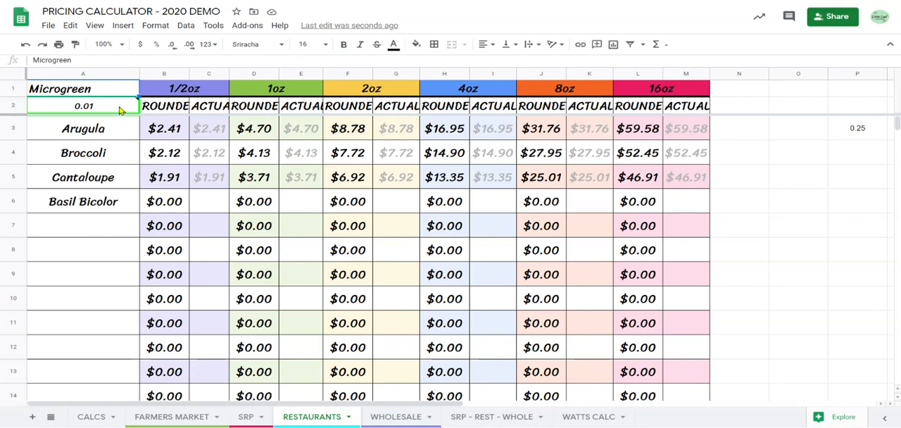
{"action": "left_click", "coordinate": [393, 415]}
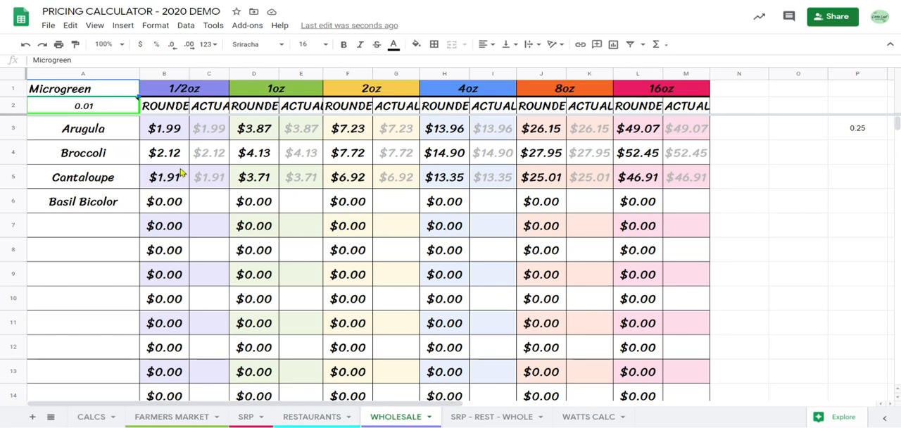
{"action": "mouse_move", "coordinate": [109, 105]}
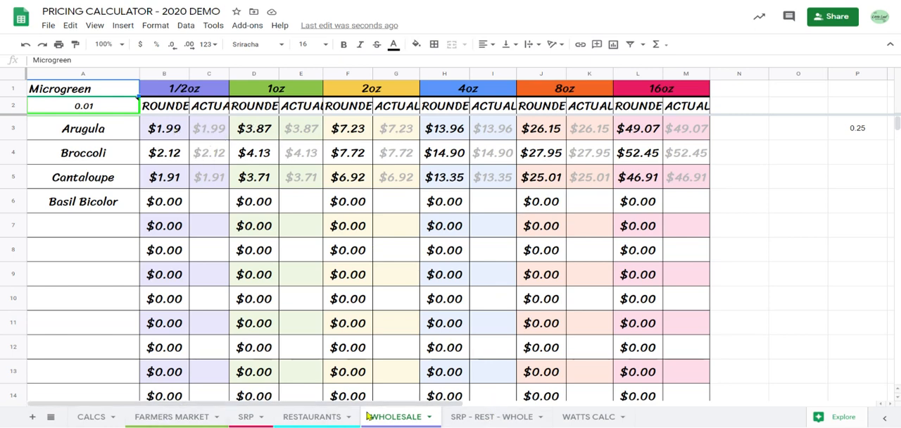
Examine the side-by-side retail, restaurant and wholesale prices and the header notes on the SRP - REST - WHOLE sheet.
{"action": "left_click", "coordinate": [481, 418]}
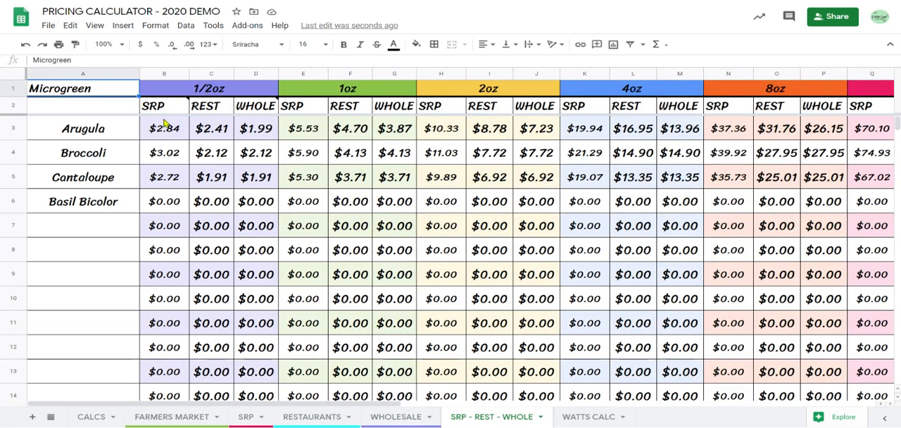
{"action": "mouse_move", "coordinate": [168, 107]}
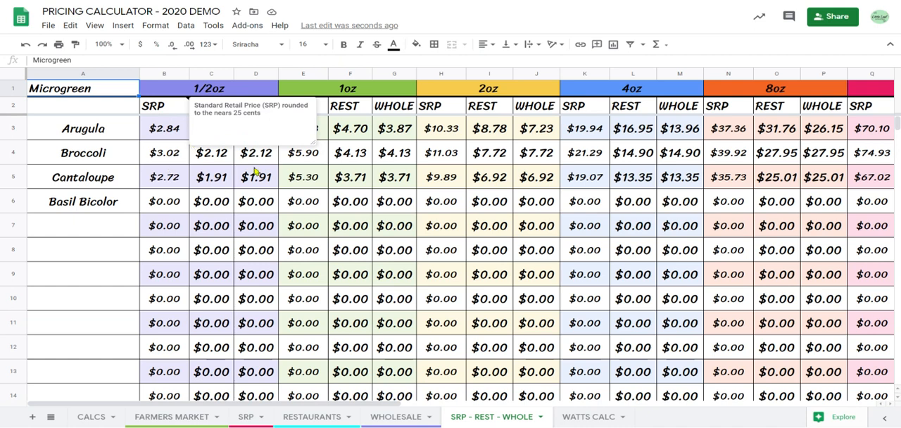
{"action": "left_click", "coordinate": [293, 162]}
{"action": "mouse_move", "coordinate": [262, 116]}
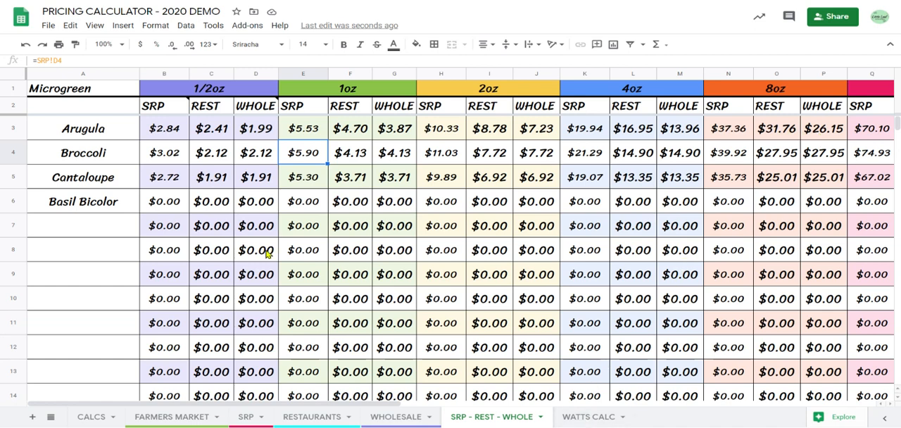
{"action": "left_click", "coordinate": [128, 109]}
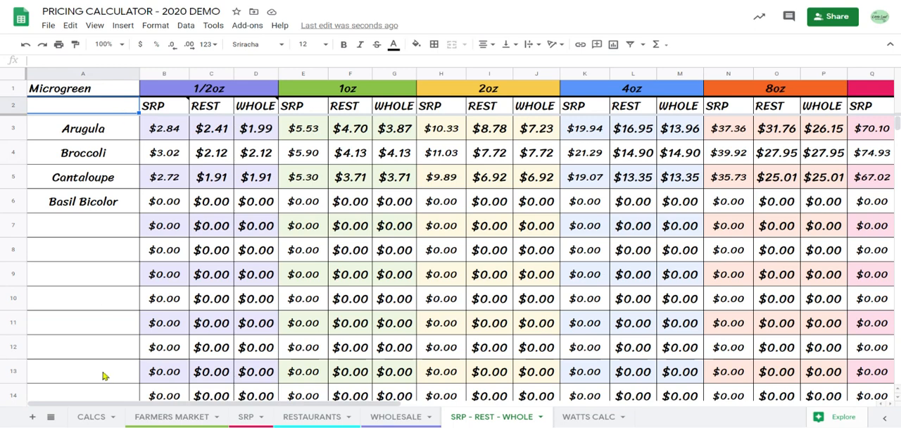
Go through Basil Bicolor's soil, light days, labor and average yield inputs on the CALCS sheet.
{"action": "left_click", "coordinate": [91, 416]}
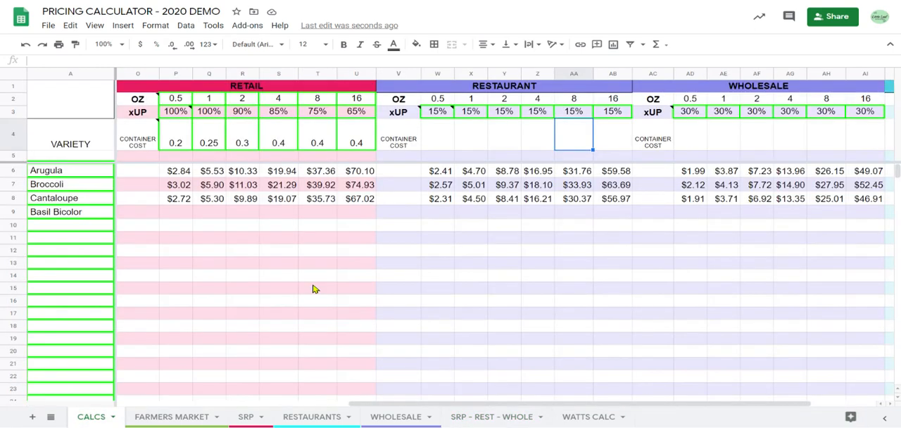
{"action": "scroll", "coordinate": [314, 289], "scroll_direction": "left", "scroll_amount": 10}
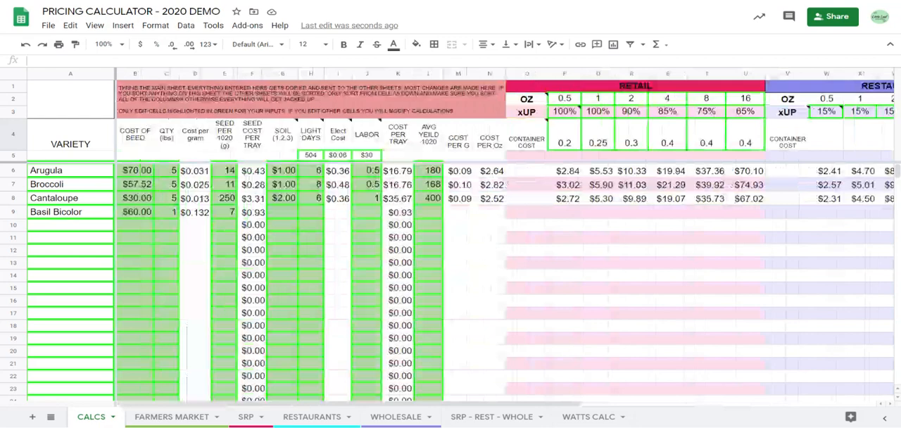
{"action": "left_click", "coordinate": [287, 215]}
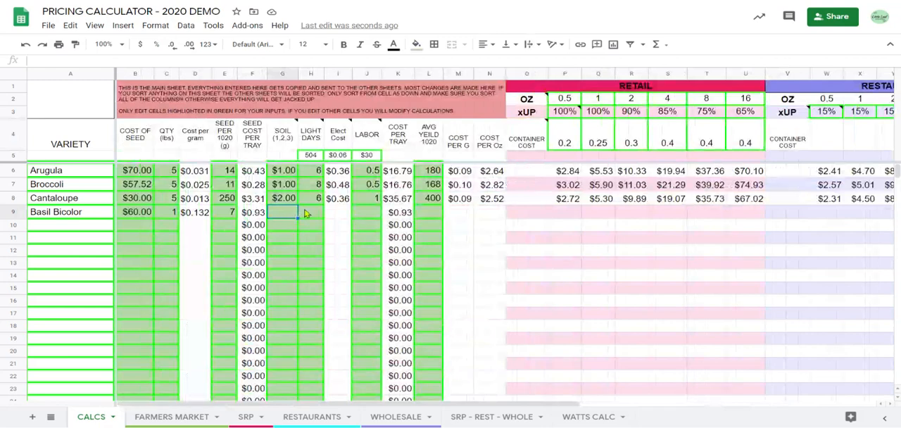
{"action": "left_click", "coordinate": [307, 214]}
{"action": "left_click", "coordinate": [274, 216]}
{"action": "left_click", "coordinate": [312, 216]}
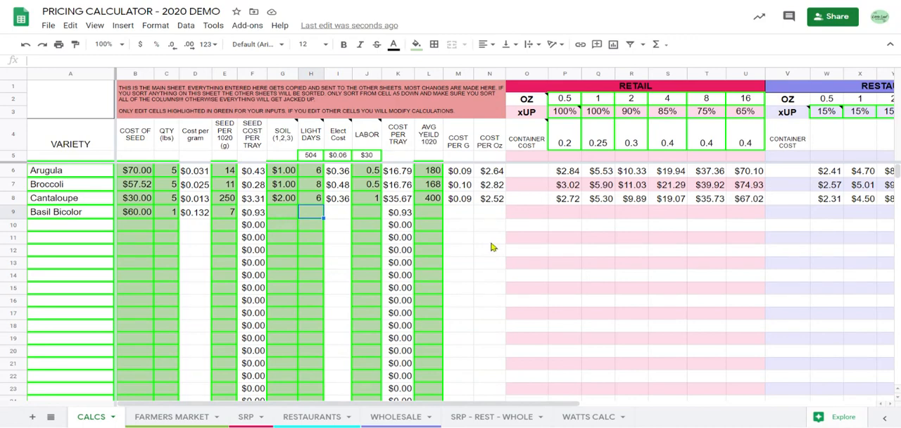
{"action": "left_click", "coordinate": [373, 211]}
{"action": "left_click", "coordinate": [437, 213]}
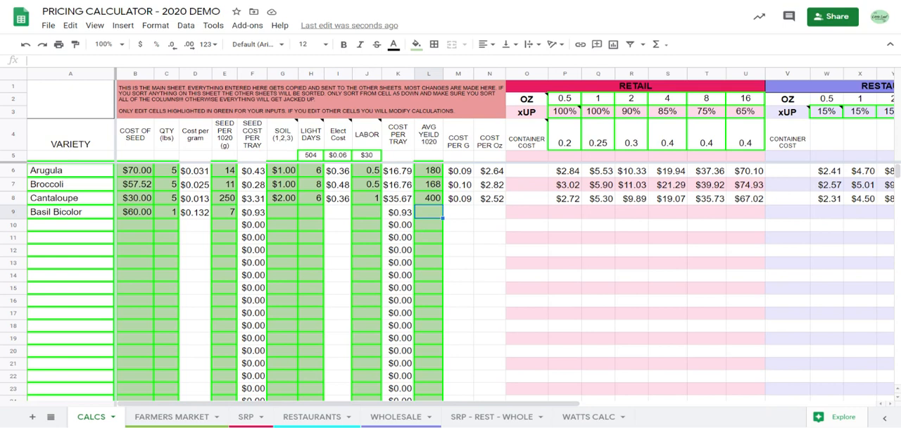
Examine Basil Bicolor's 0.5 oz retail price formula, then Cantaloupe's cost per gram formula and average yield.
{"action": "left_click", "coordinate": [574, 217]}
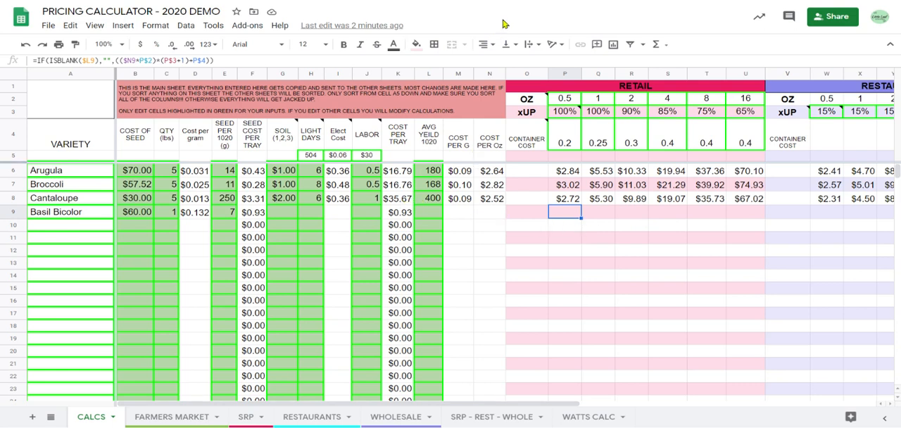
{"action": "left_click", "coordinate": [463, 202]}
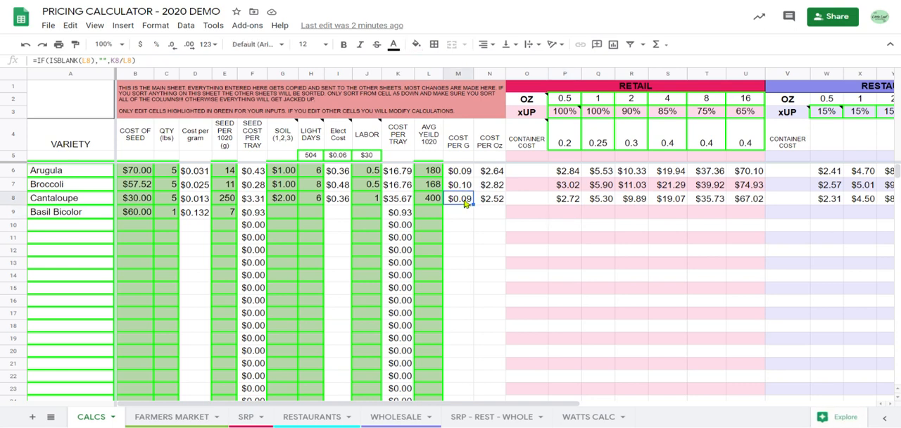
{"action": "left_click", "coordinate": [437, 200]}
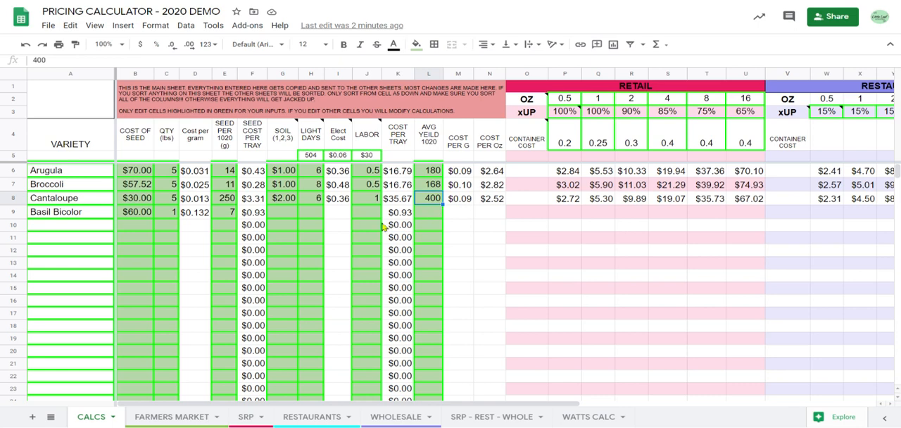
Recheck Basil Bicolor's inputs from soil through average yield, along with its row in the RETAIL section.
{"action": "left_click", "coordinate": [294, 215]}
{"action": "left_click", "coordinate": [311, 215]}
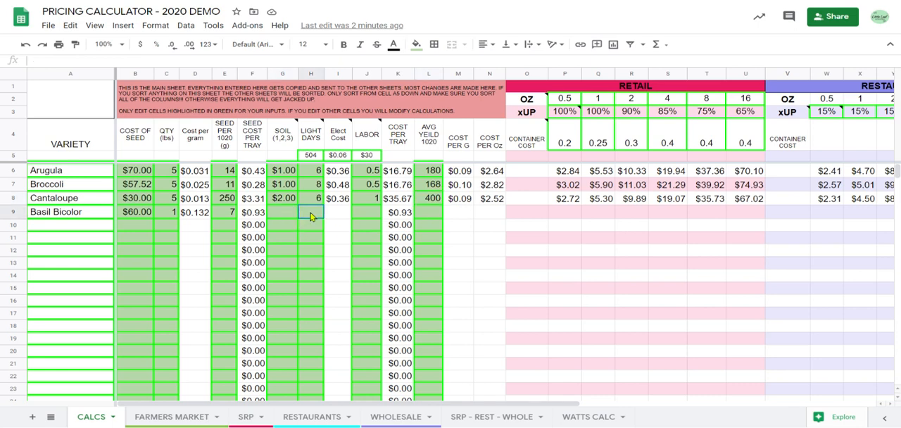
{"action": "left_click", "coordinate": [368, 213]}
{"action": "left_click", "coordinate": [439, 215]}
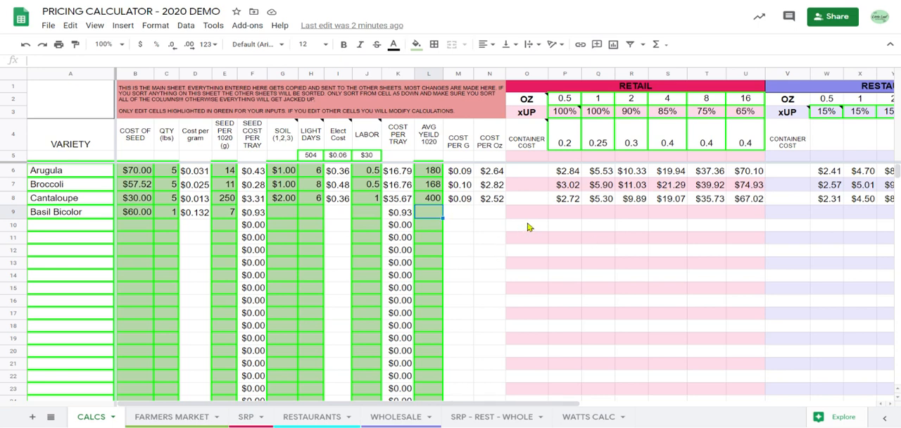
{"action": "left_click", "coordinate": [546, 213]}
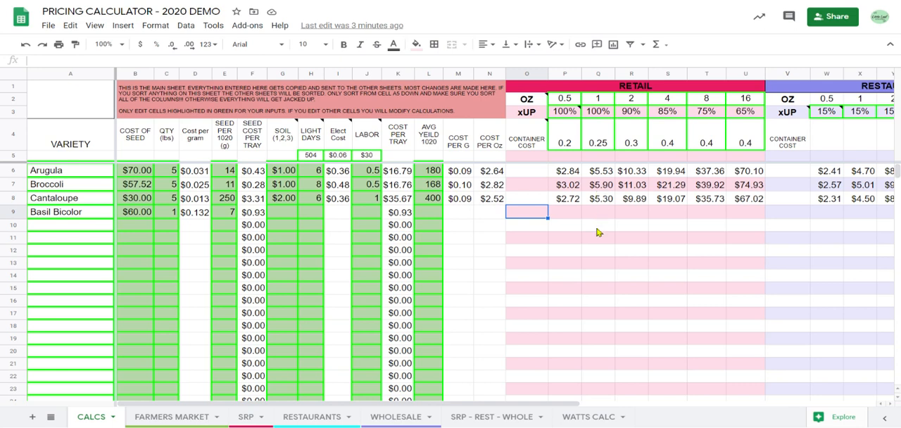
Inspect the 8 oz retail prices of Broccoli and Cantaloupe and Cantaloupe's 4 and 0.5 oz retail prices.
{"action": "left_click", "coordinate": [709, 181]}
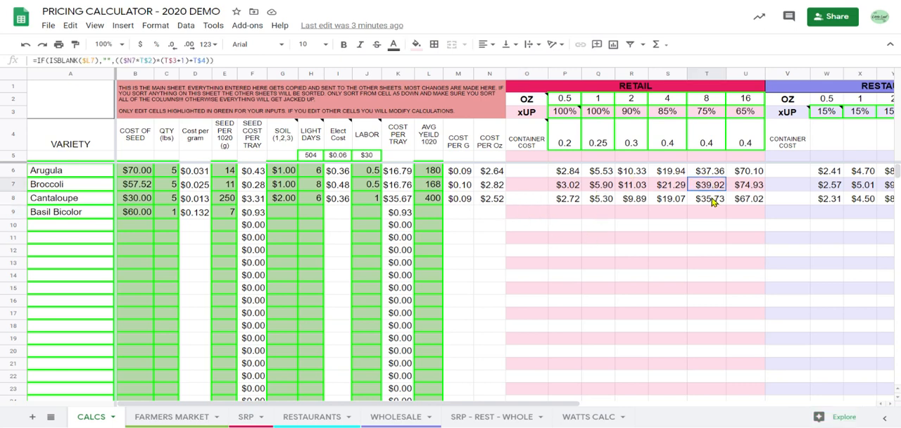
{"action": "left_click", "coordinate": [667, 200]}
{"action": "left_click", "coordinate": [569, 199]}
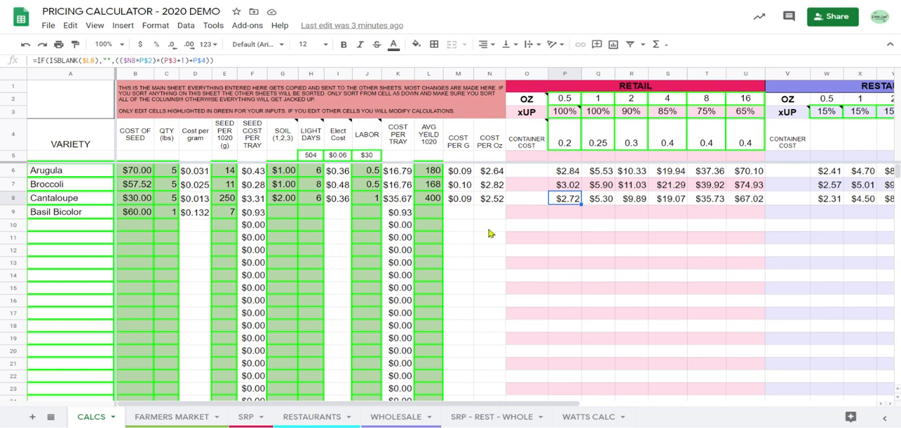
Go to Basil Bicolor's soil input on the CALCS sheet.
{"action": "left_click", "coordinate": [311, 213]}
{"action": "left_click", "coordinate": [291, 211]}
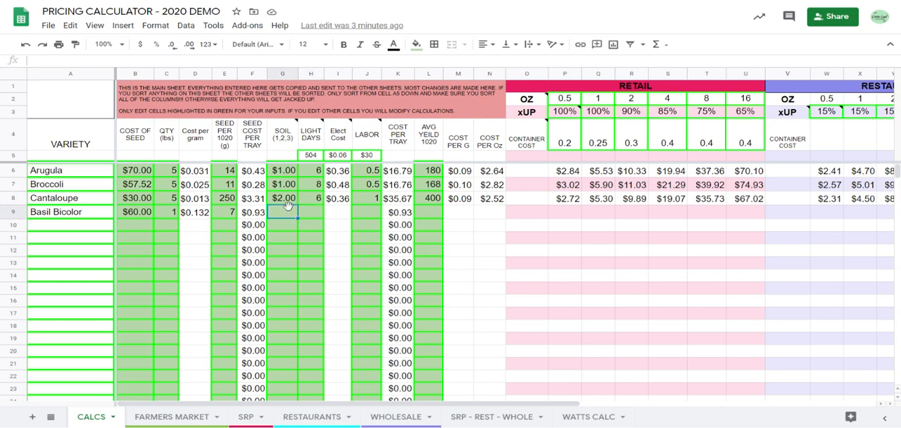